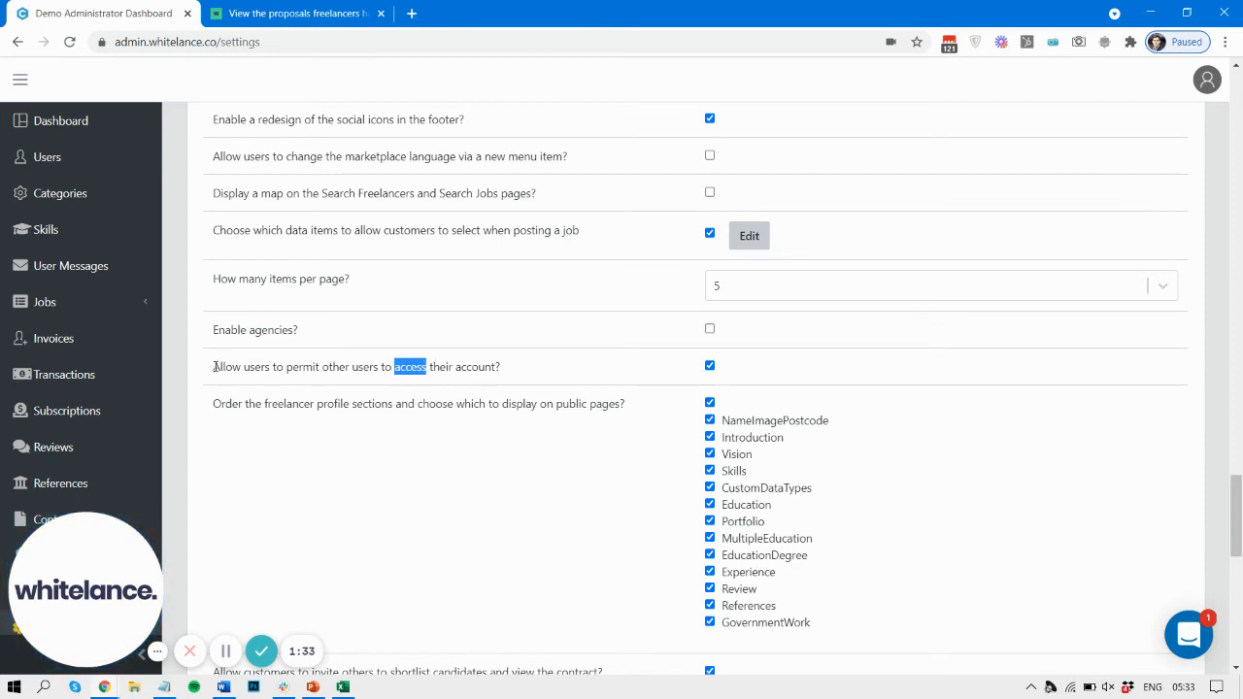
Step: Find the logout menu style option in the admin settings by searching the page for "logou", starting from the shared account access option
drag(214, 366, 521, 370)
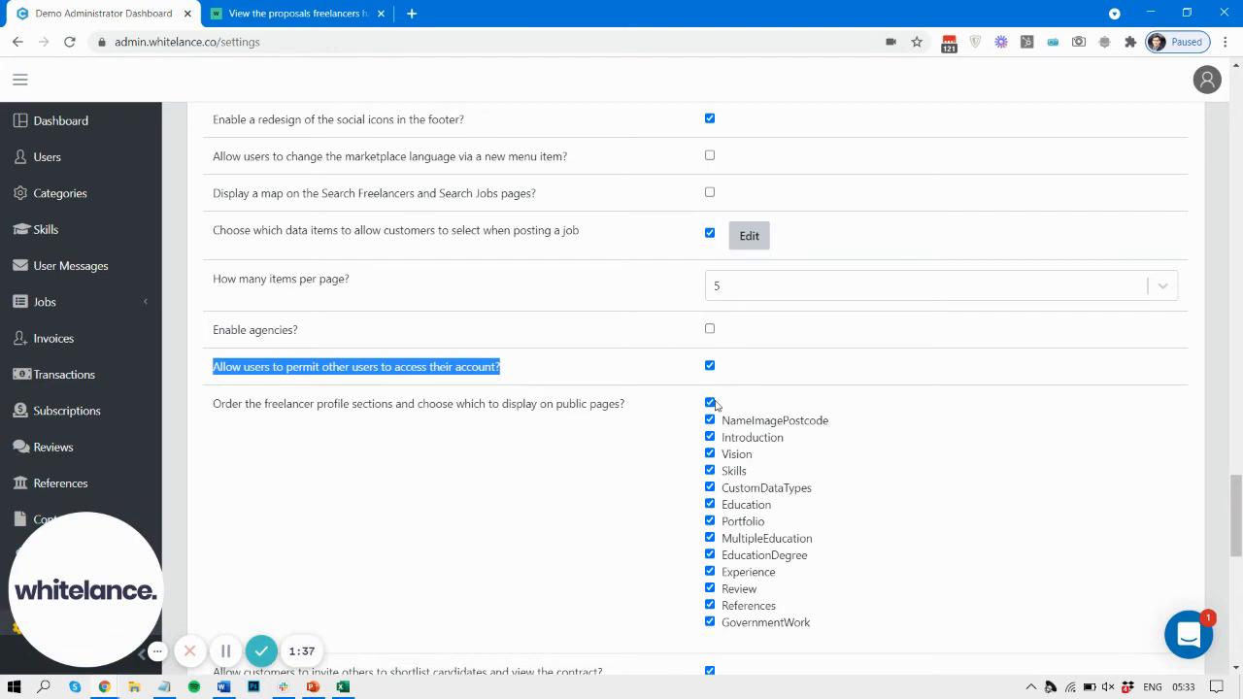
key(ctrl+f)
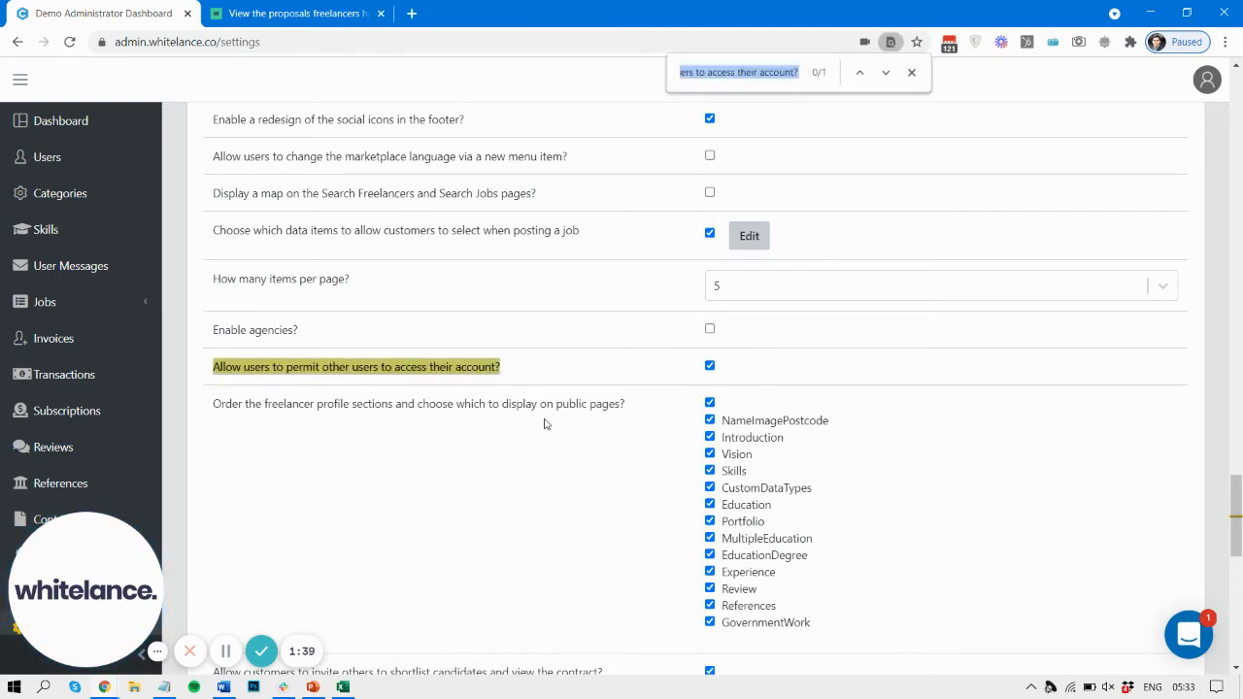
text(logou)
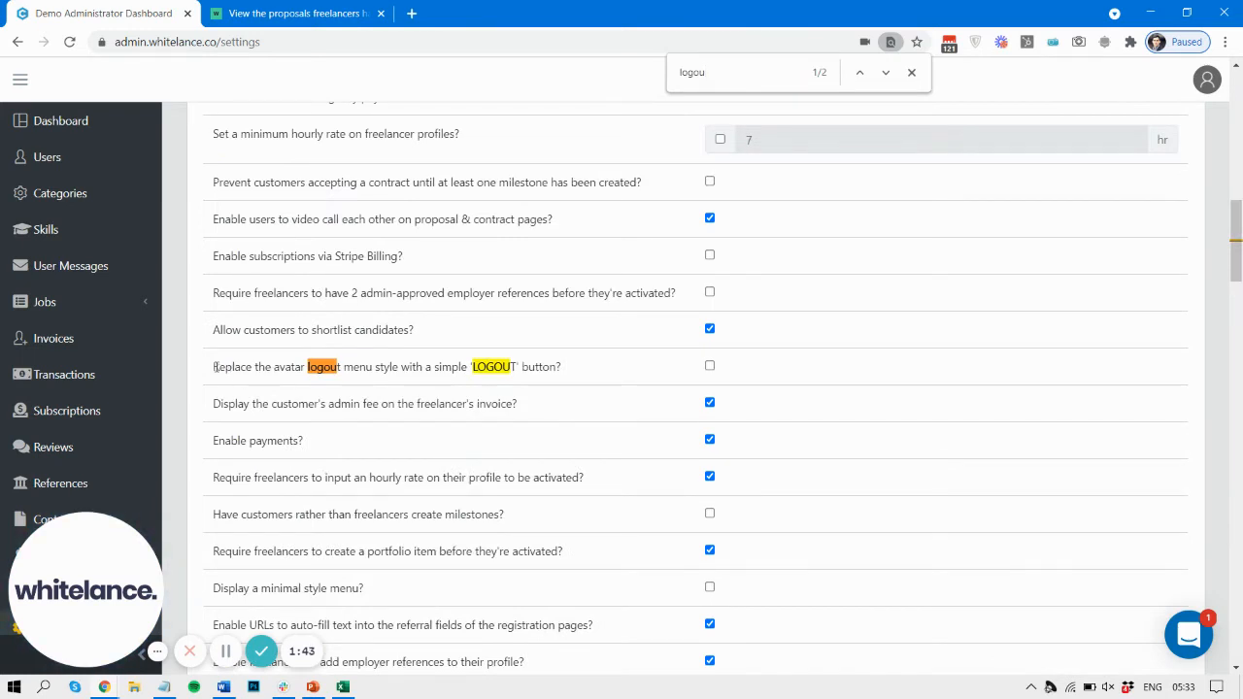
triple_click(585, 369)
click(289, 373)
click(911, 72)
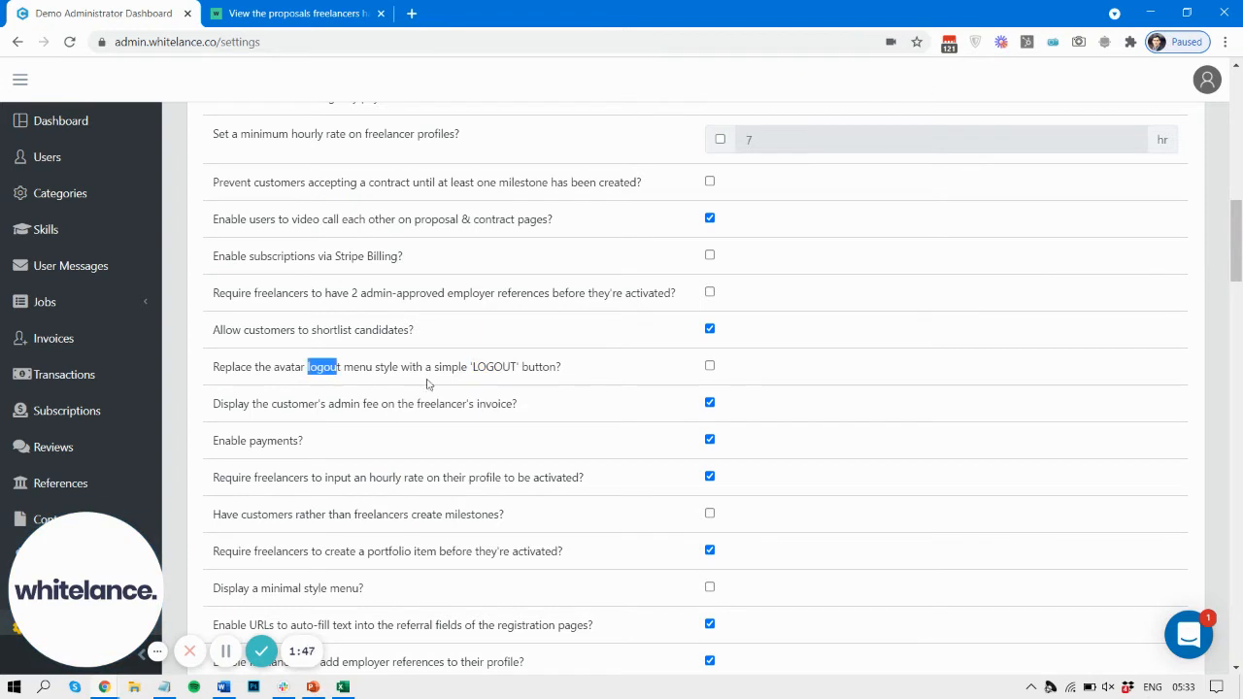
click(426, 367)
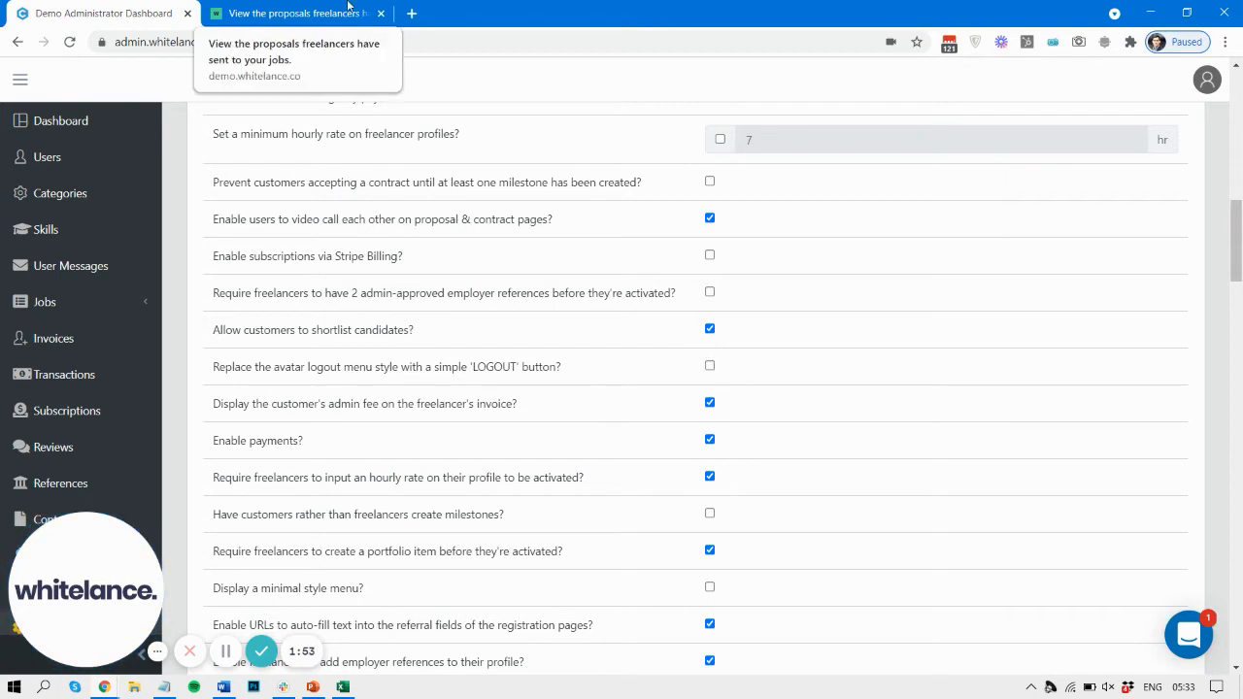
Step: Examine the account dropdown on the customer settings page alongside the admin dashboard settings
click(282, 14)
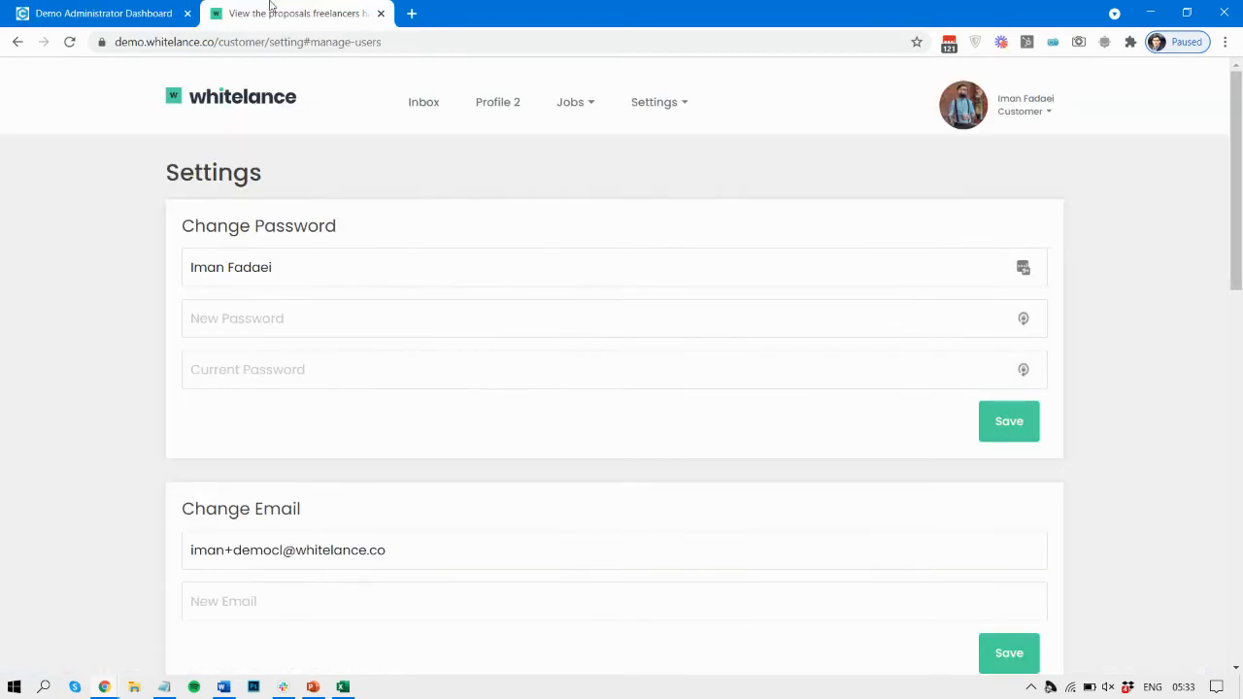
click(1022, 112)
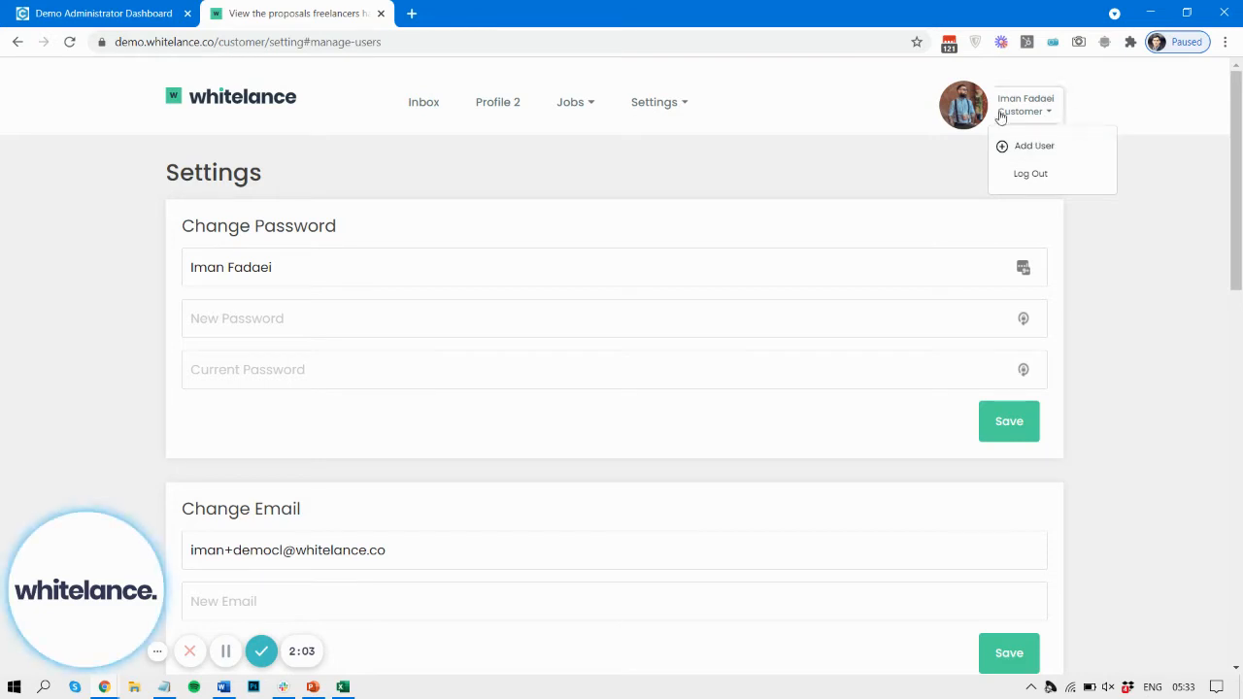
click(97, 12)
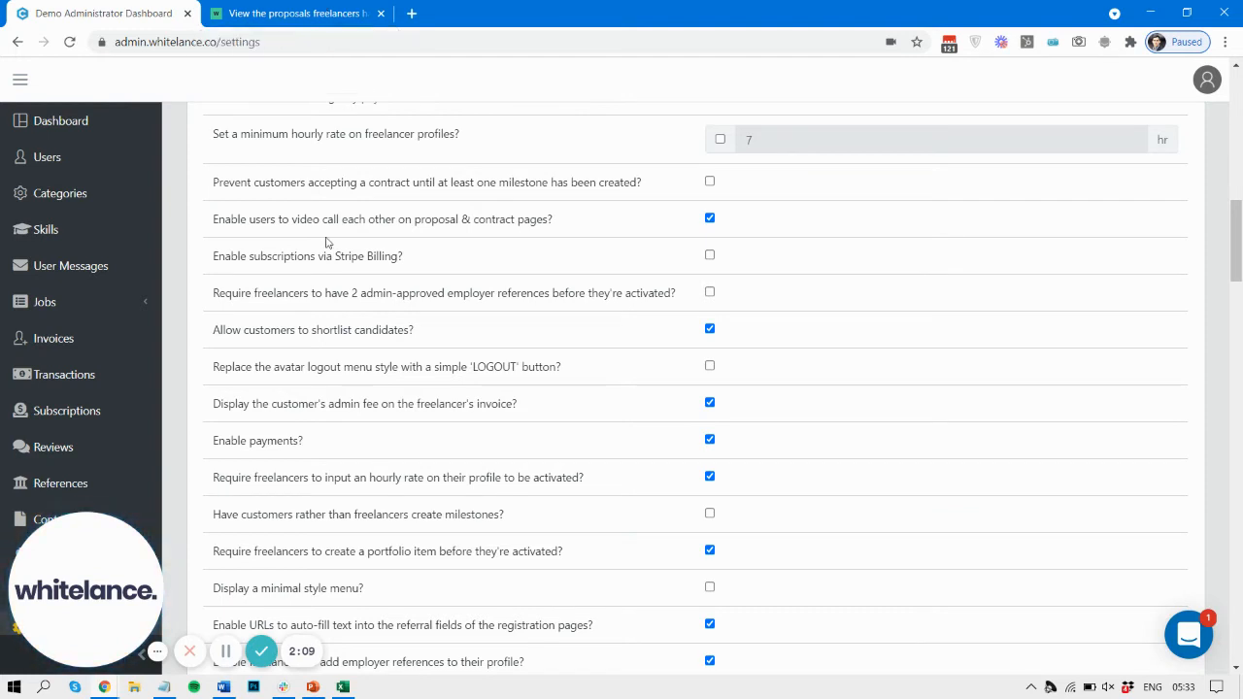
click(262, 13)
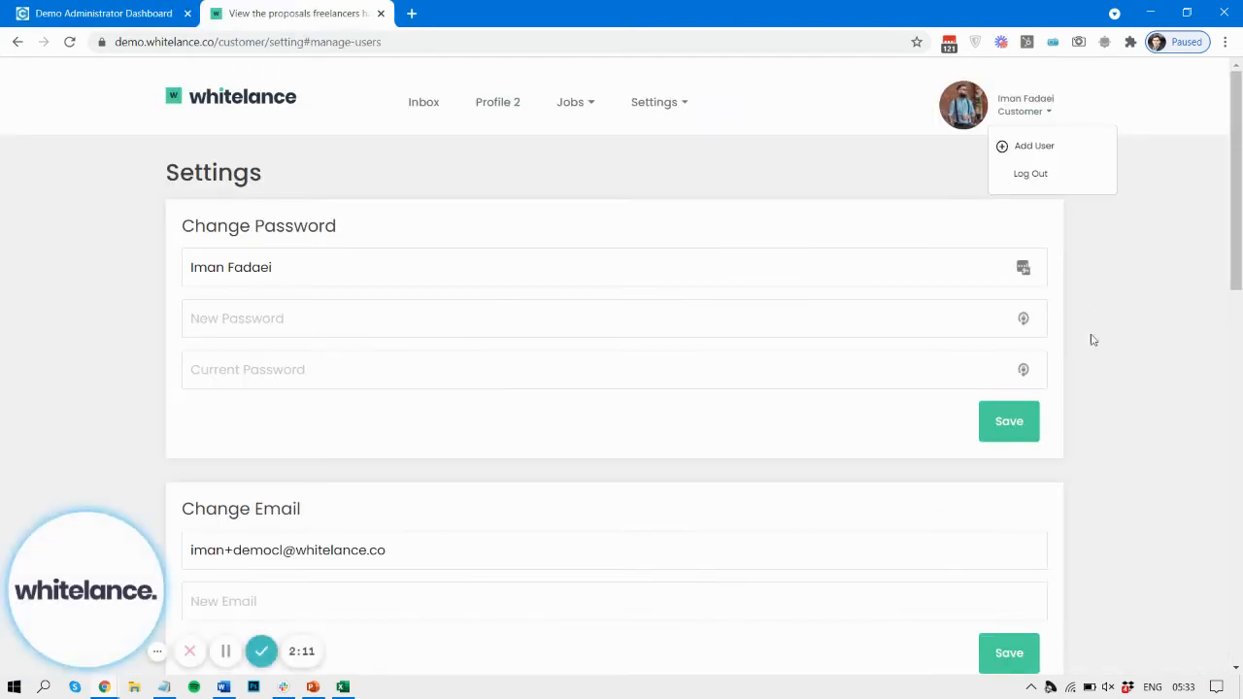
click(1130, 438)
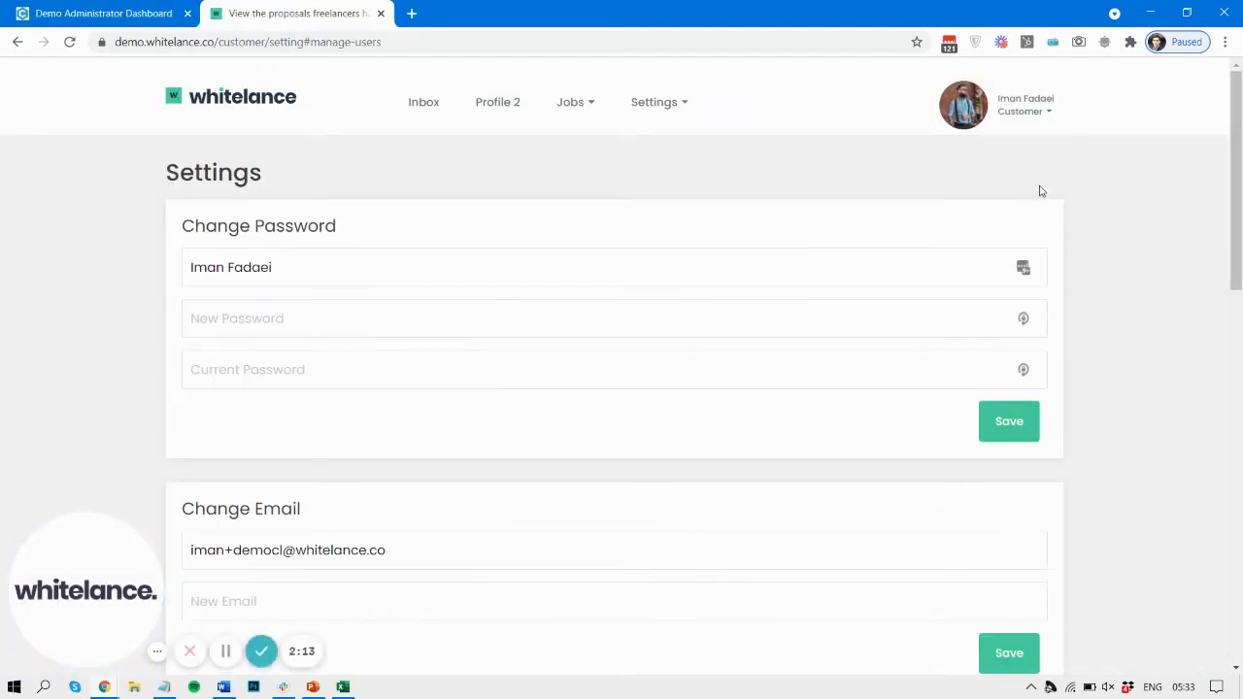
Step: Choose Add User for the customer account, reload its settings page and activate the Manage Users email field
click(1026, 103)
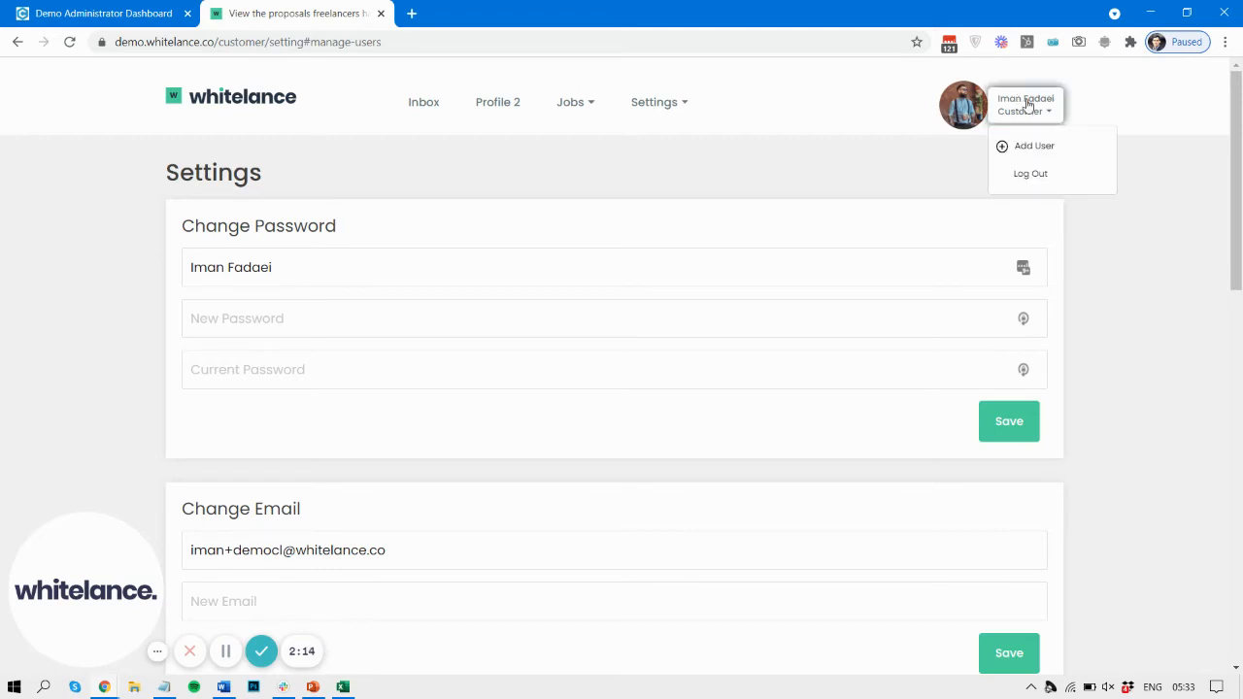
click(1008, 148)
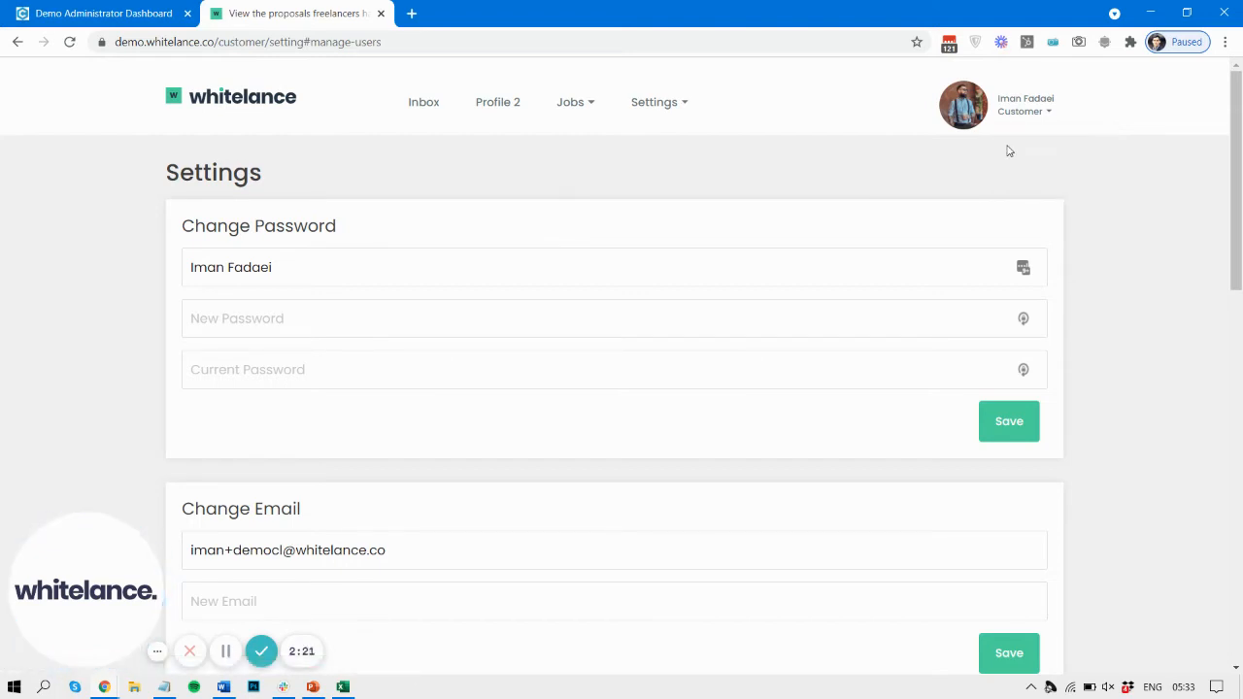
click(462, 40)
key(Return)
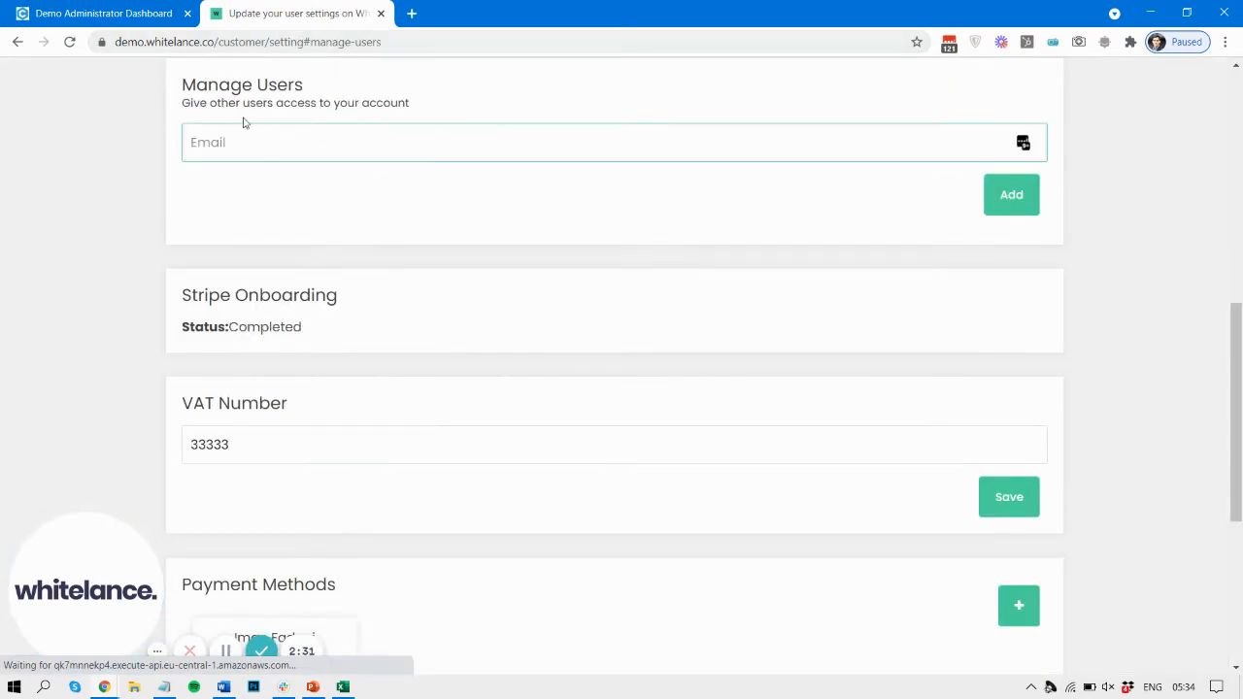
scroll(212, 97, up, 1)
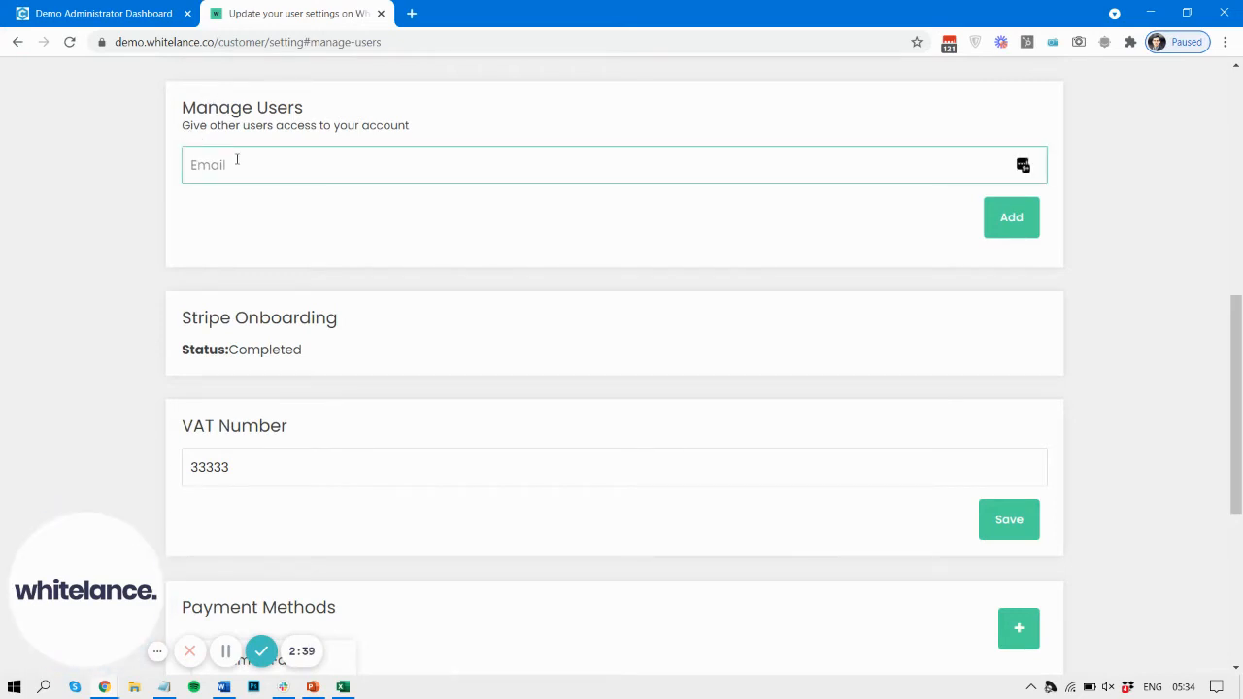
scroll(237, 159, up, 7)
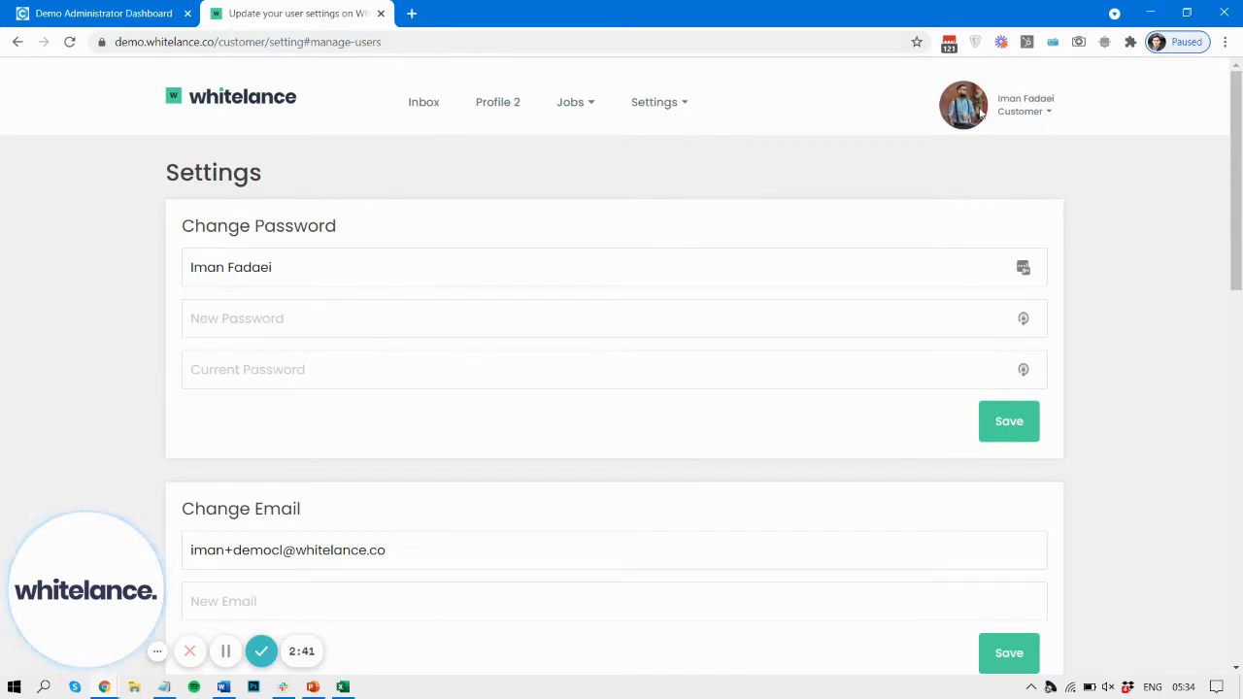
scroll(443, 305, down, 3)
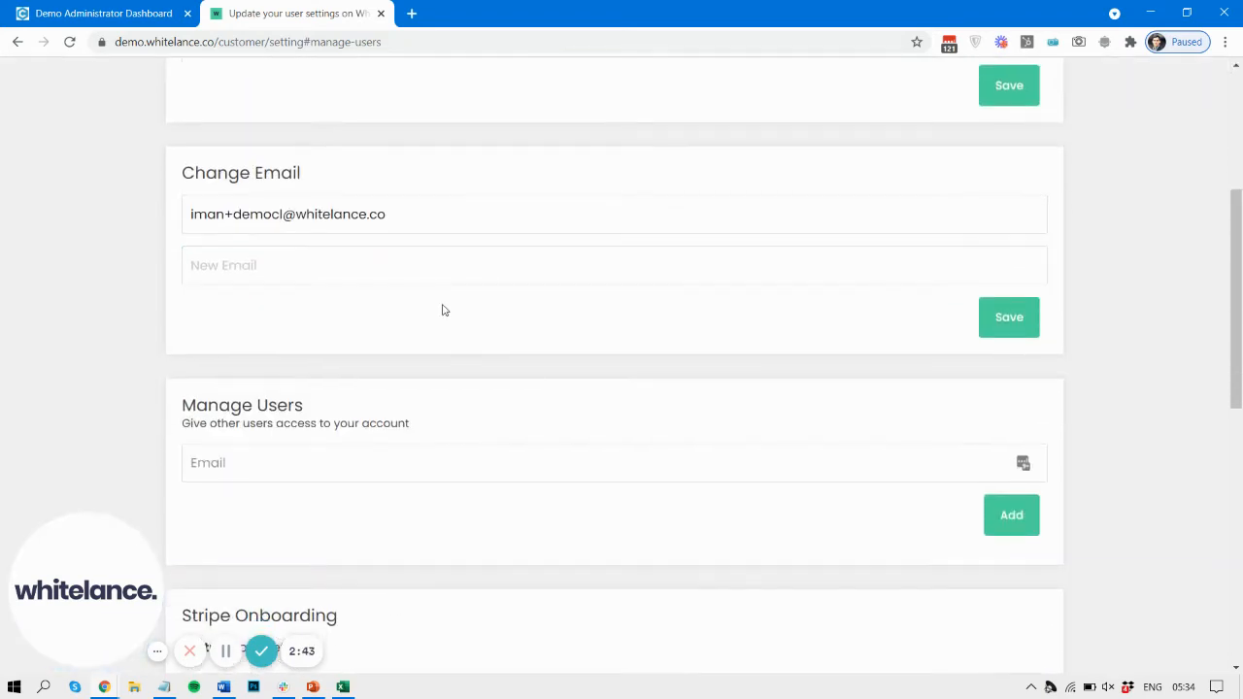
click(277, 466)
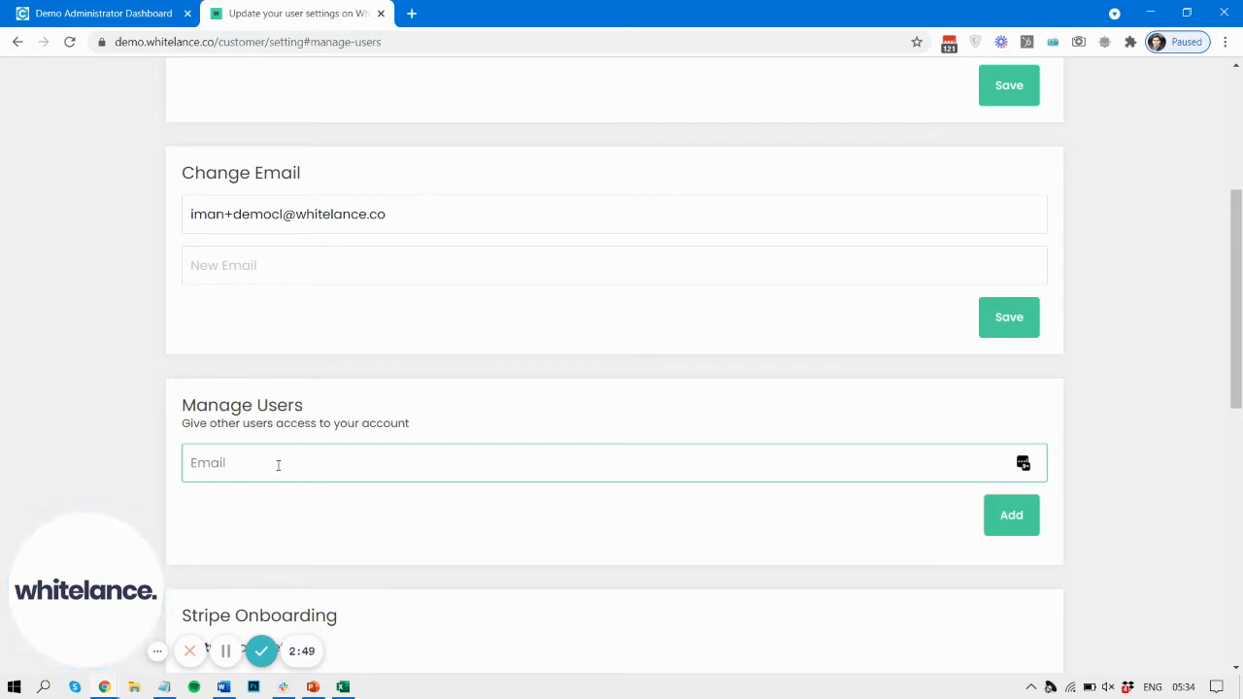
Step: Look up "demofl" in the password manager, copy that freelancer's username and add it as an e-mail under Manage Users
scroll(278, 465, up, 4)
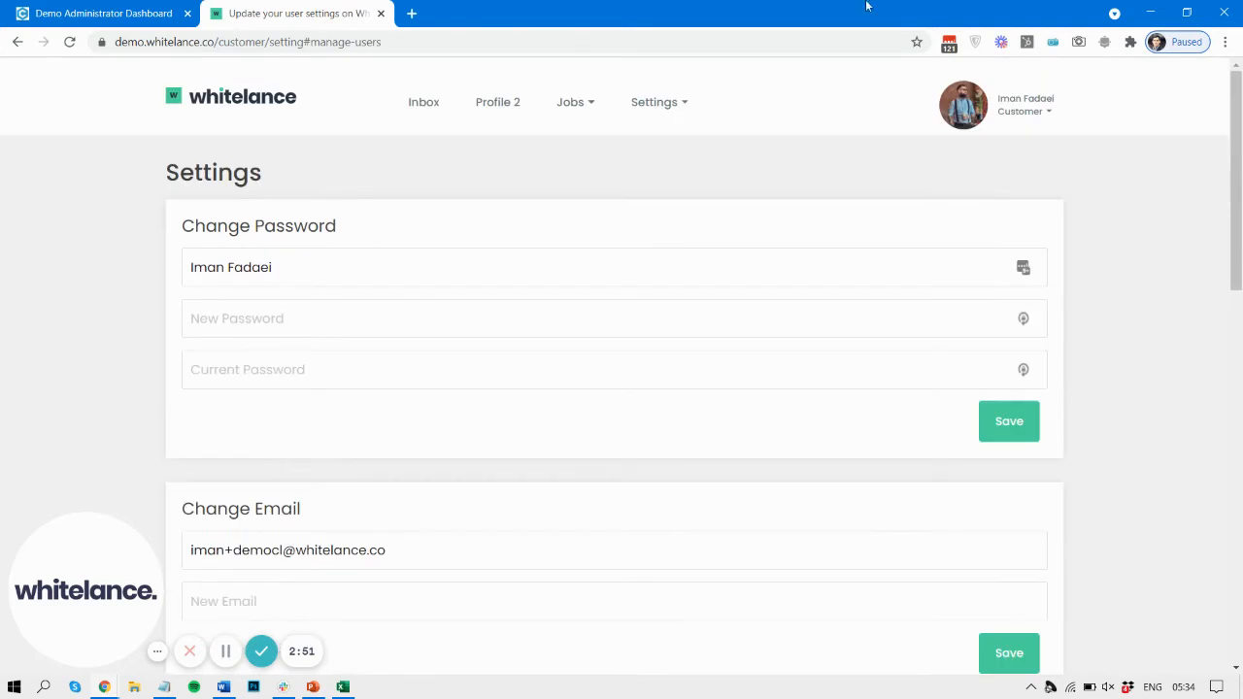
click(950, 54)
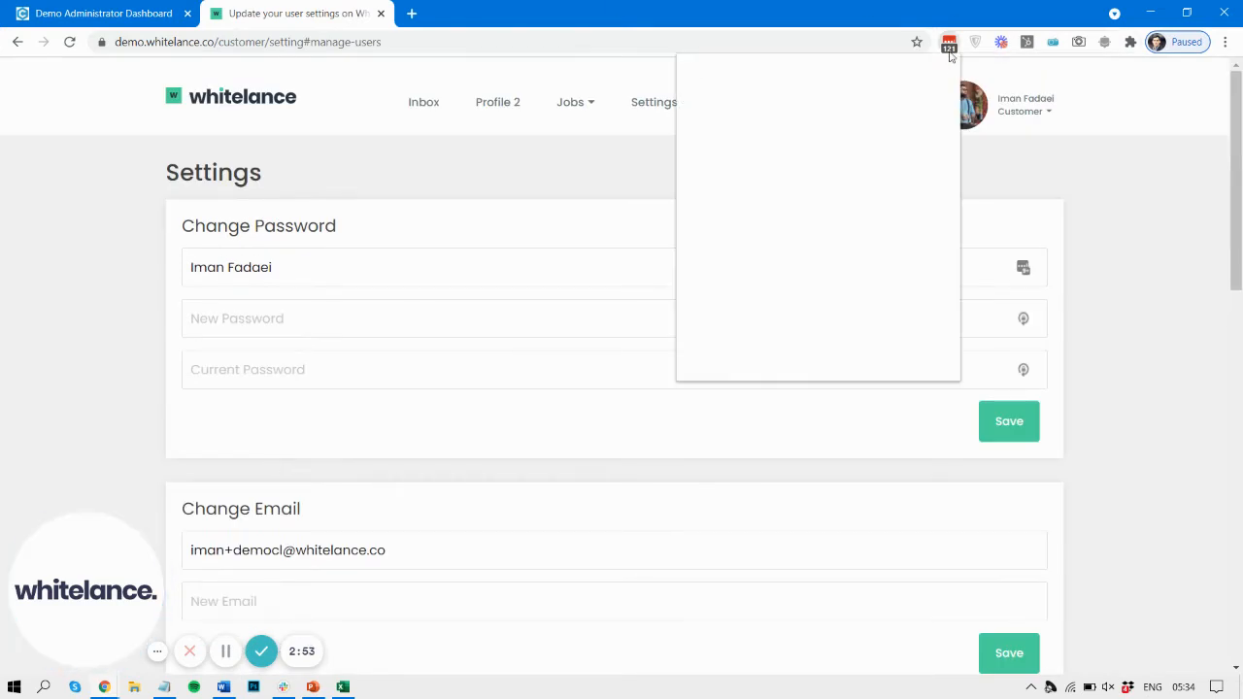
text(demofl)
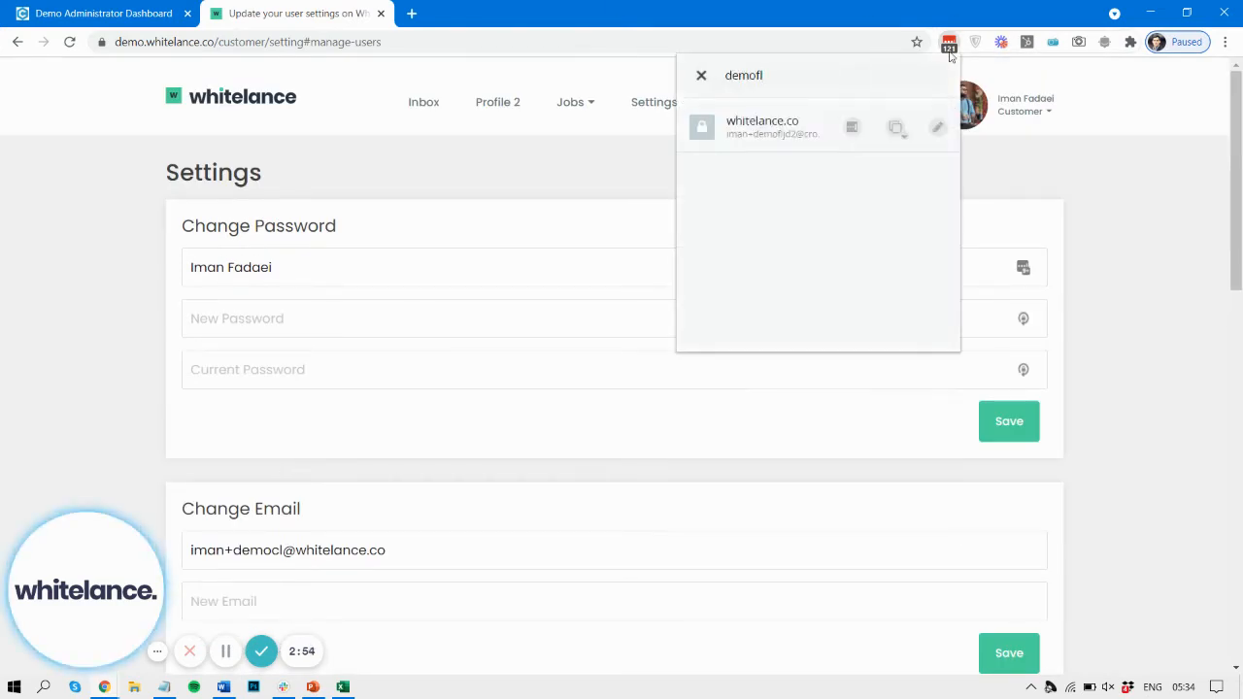
click(891, 129)
click(860, 167)
scroll(392, 411, down, 6)
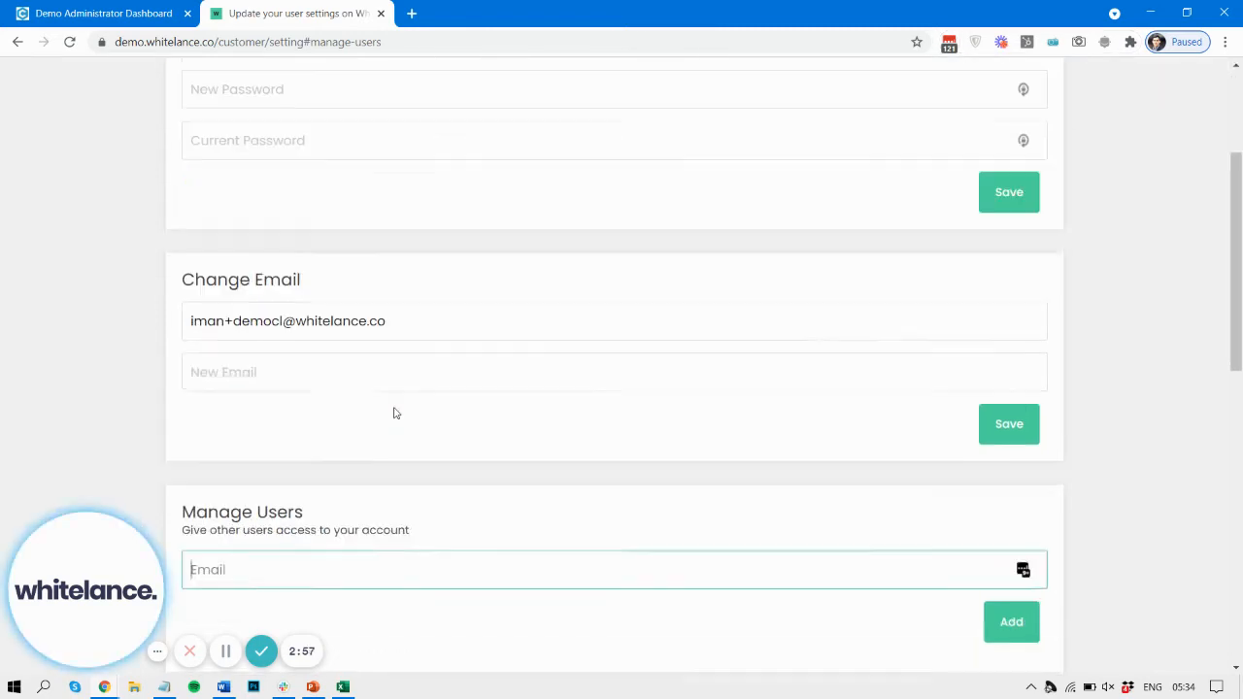
key(ctrl+v)
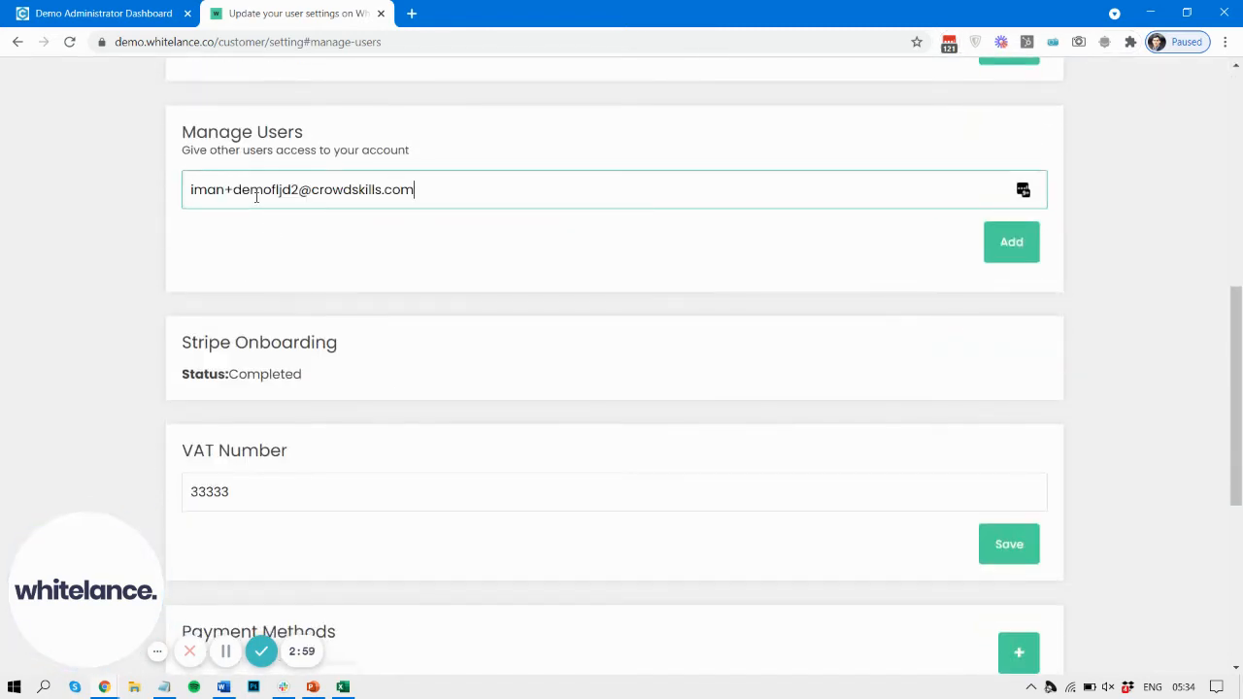
click(1010, 249)
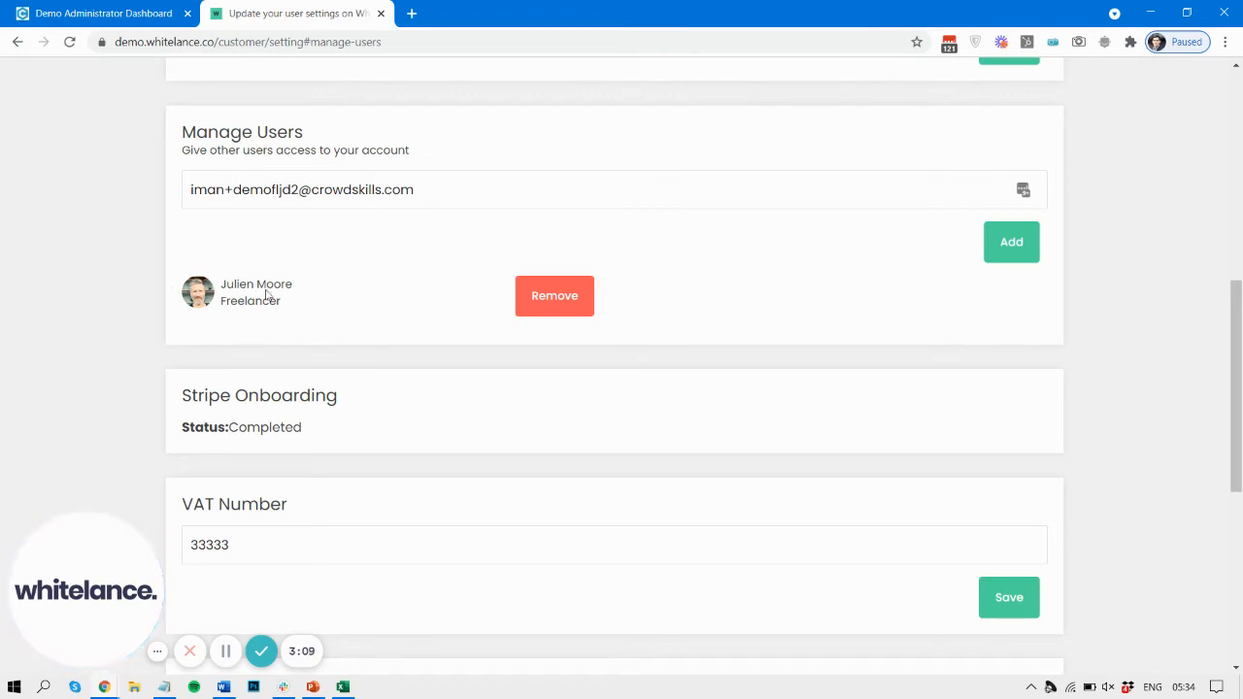
Step: Remove the freelancer from Manage Users and add the same e-mail again
click(559, 310)
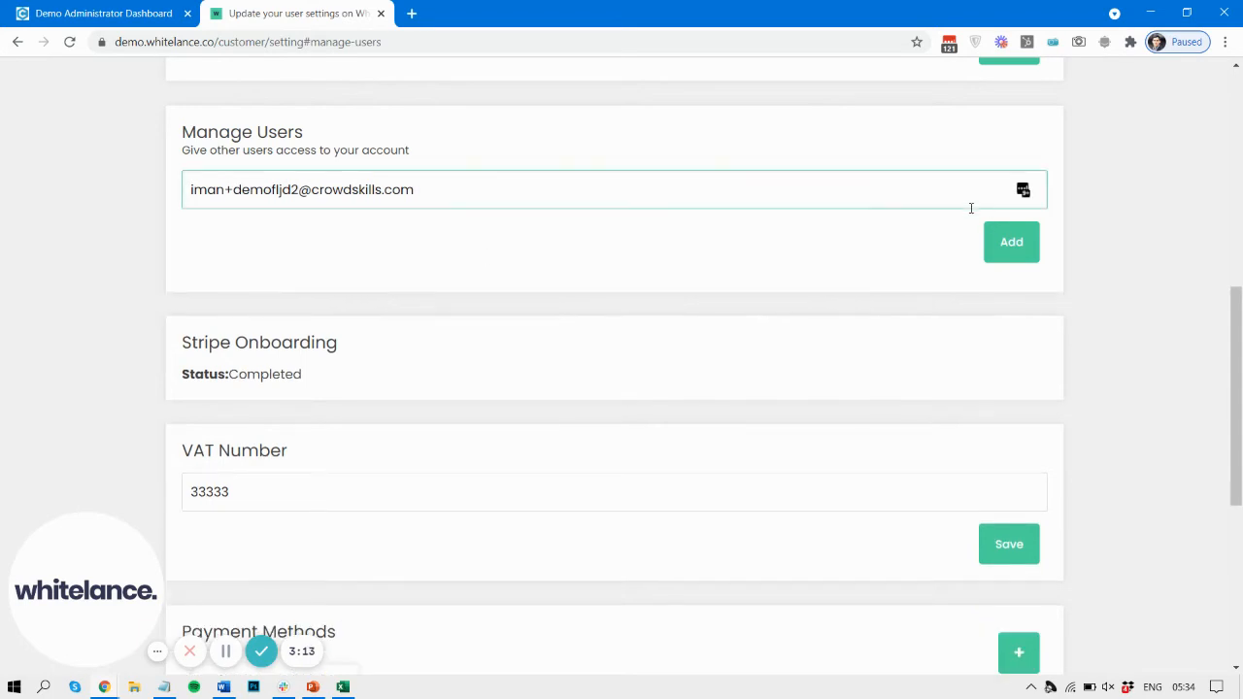
click(1000, 242)
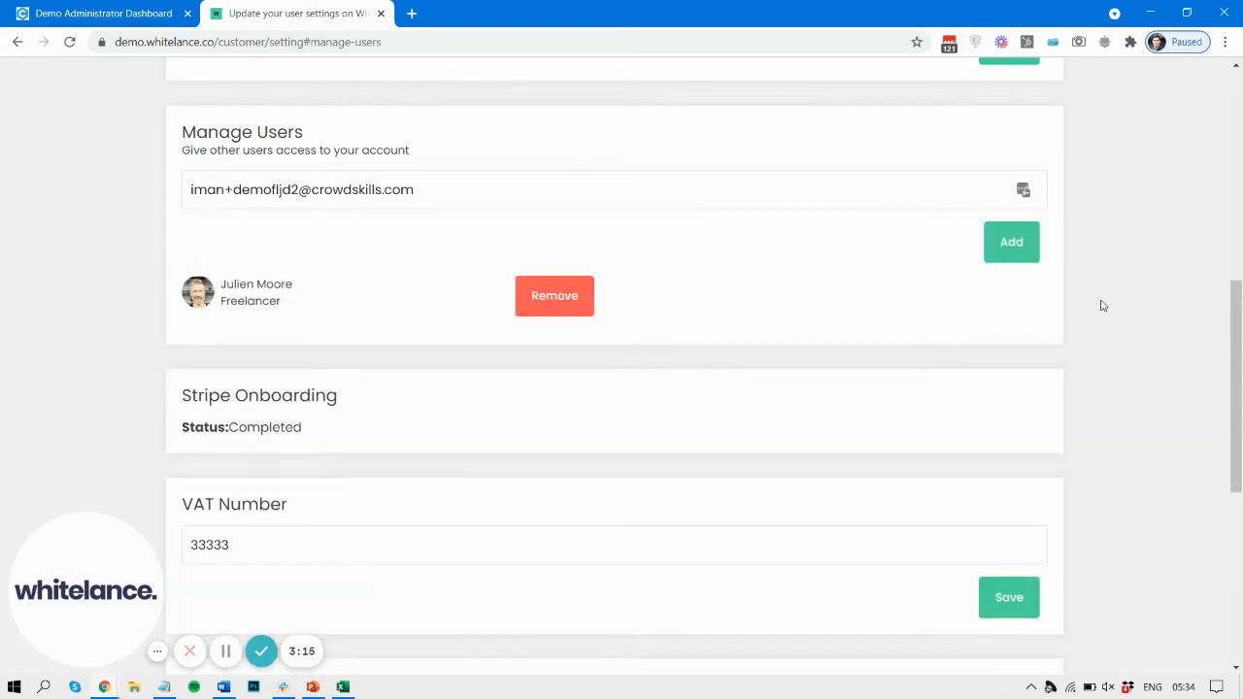
Step: Log out of the customer account
scroll(1102, 305, up, 7)
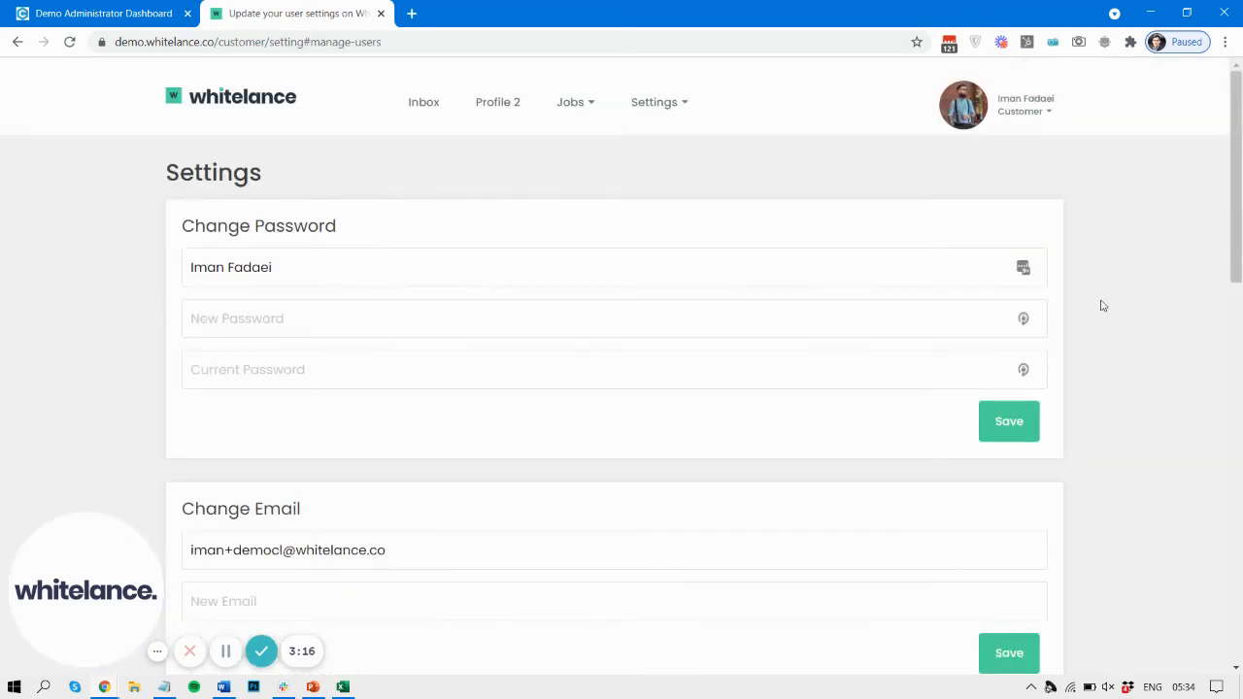
click(1030, 102)
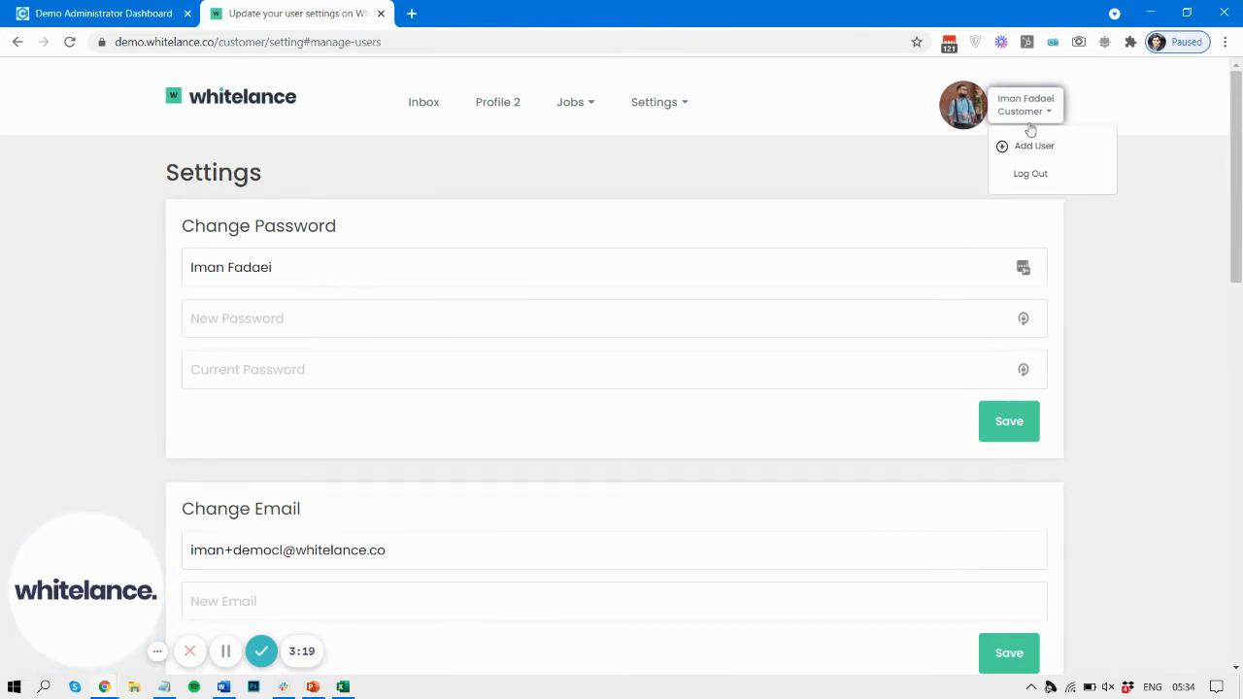
click(1031, 174)
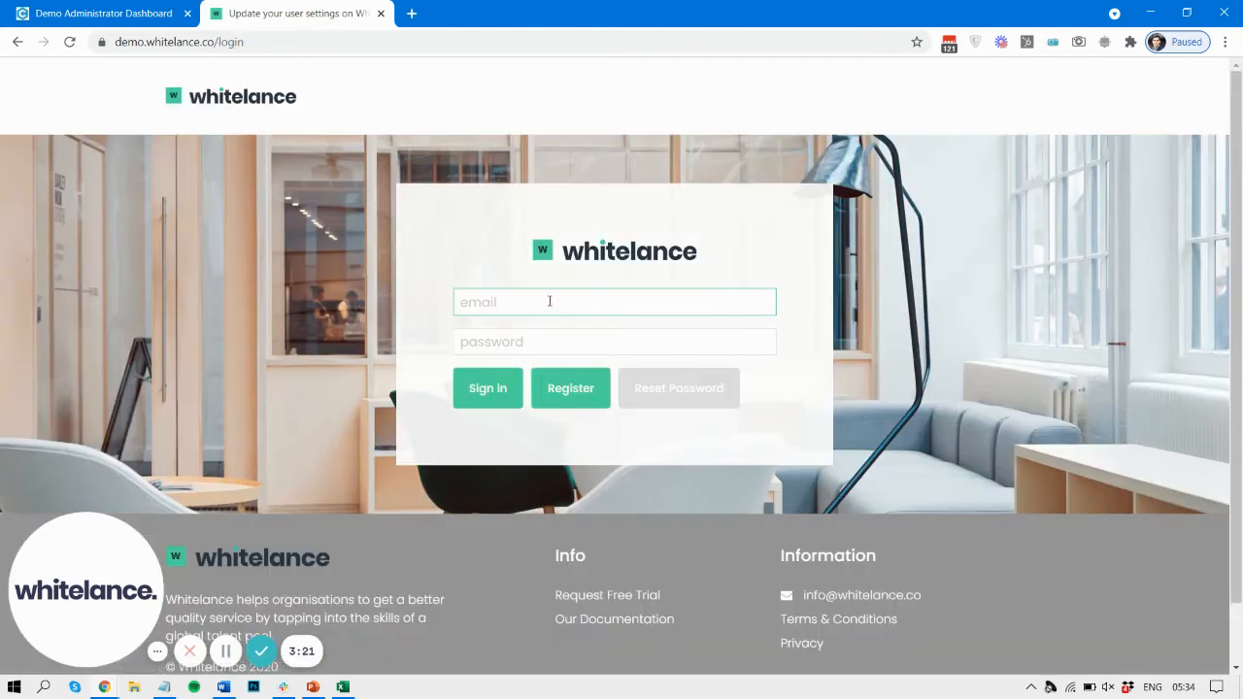
Step: Sign in as the added freelancer with the copied e-mail and the account password filled from the password manager
key(ctrl+v)
click(566, 342)
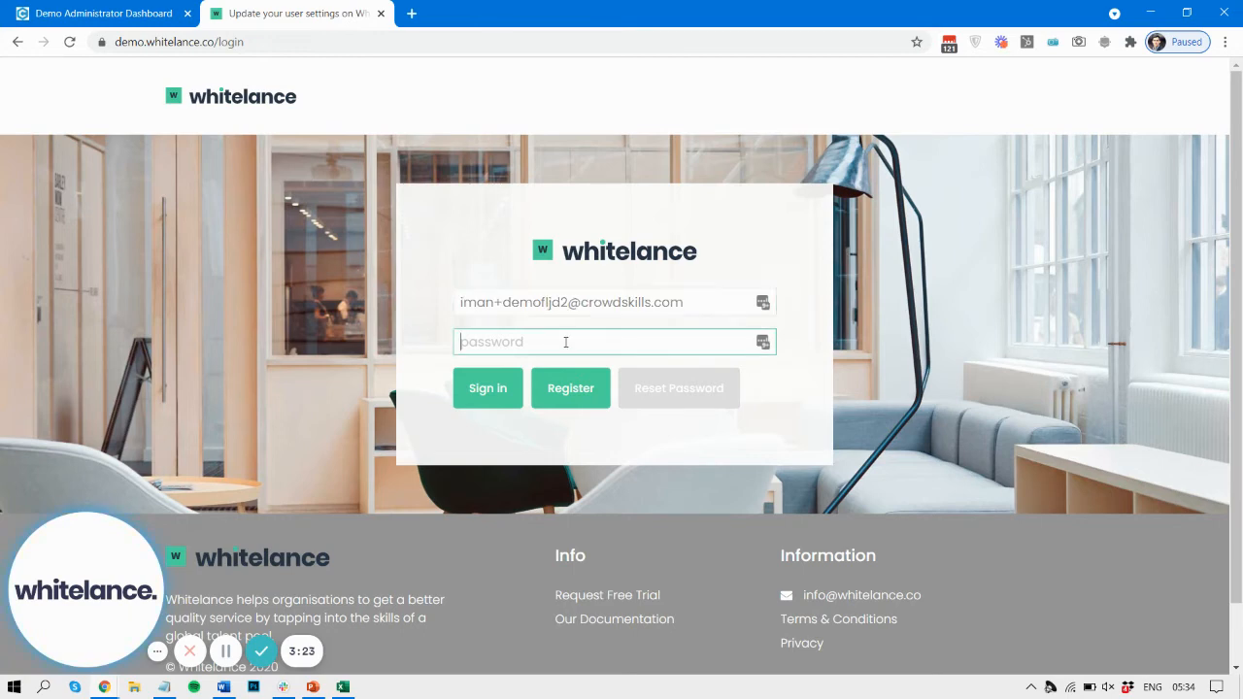
click(767, 349)
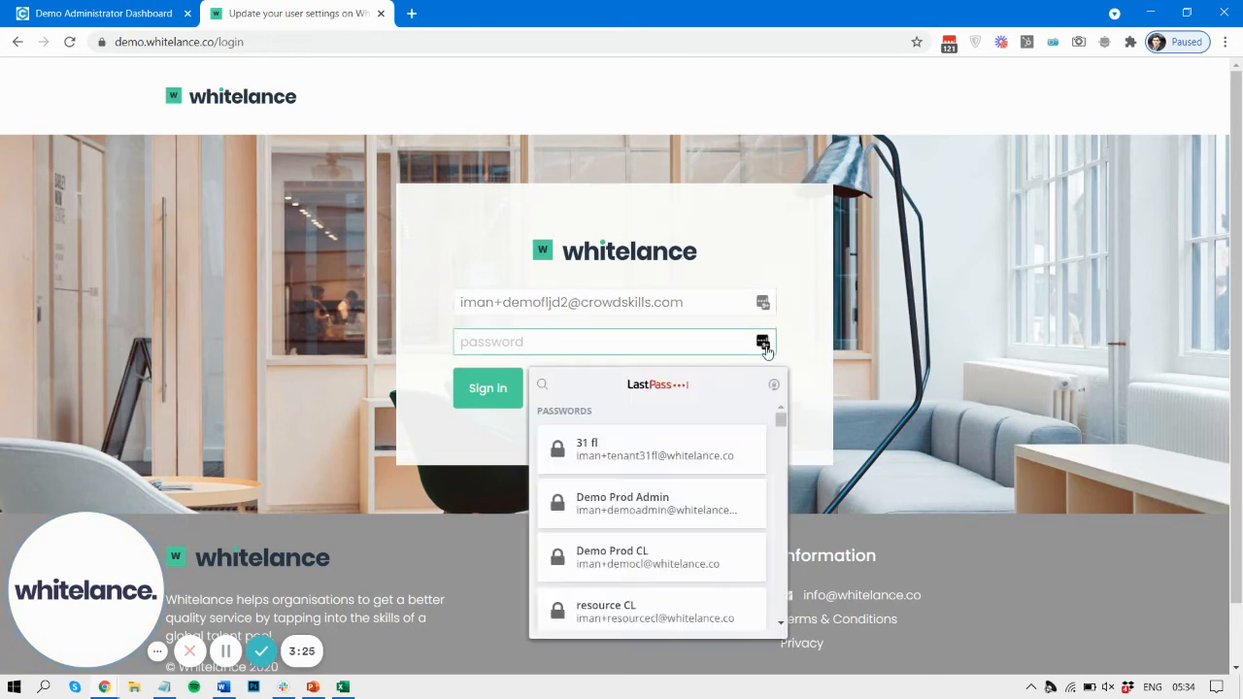
click(543, 386)
key(ctrl+v)
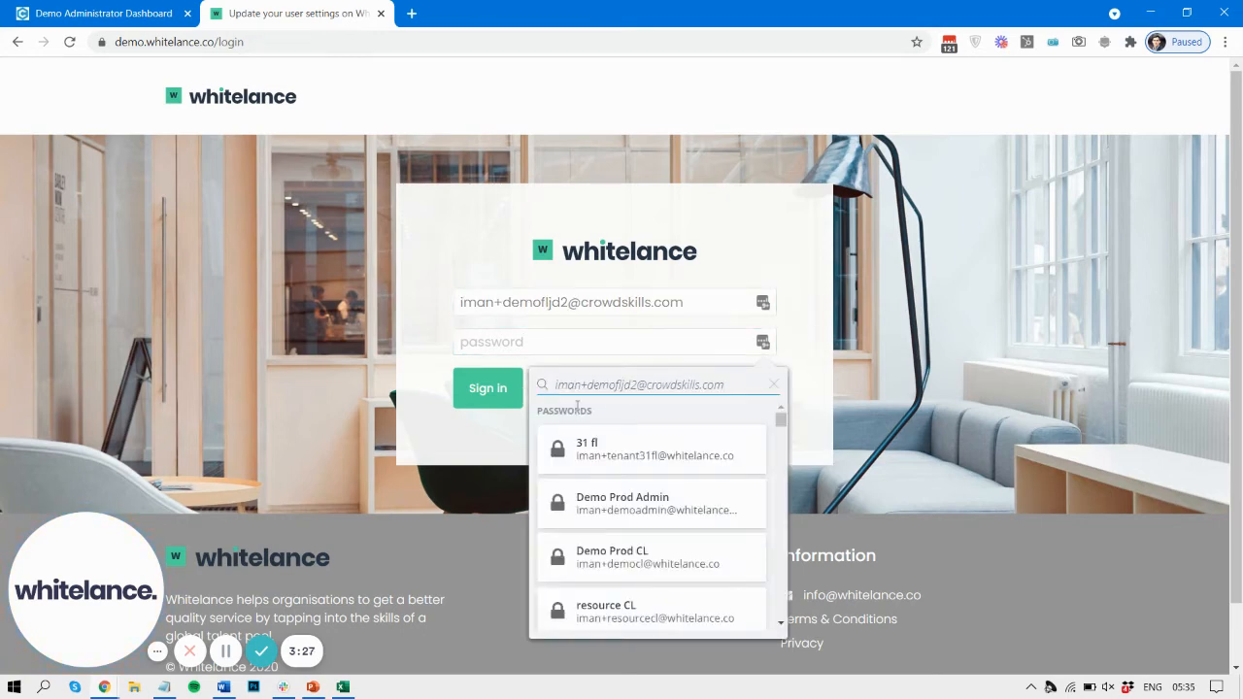
click(581, 445)
click(506, 398)
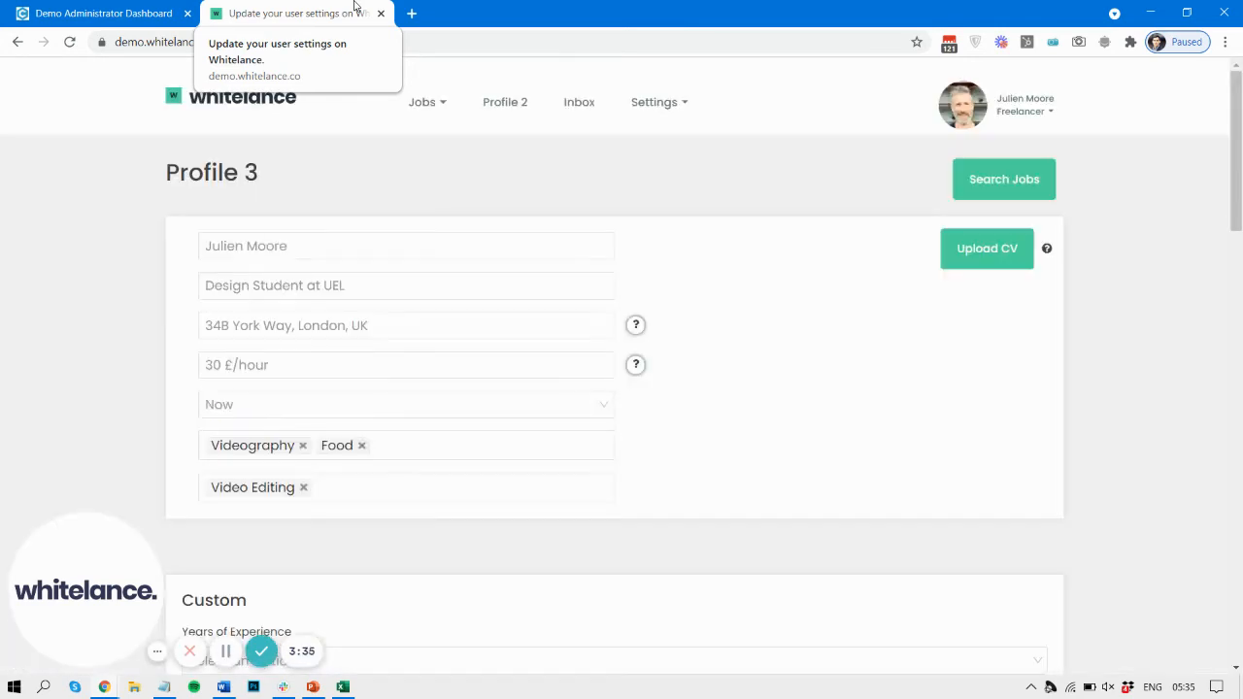
Step: Check the freelancer's account dropdown for the linked customer account, and view Manage Users in the freelancer's settings
click(1044, 113)
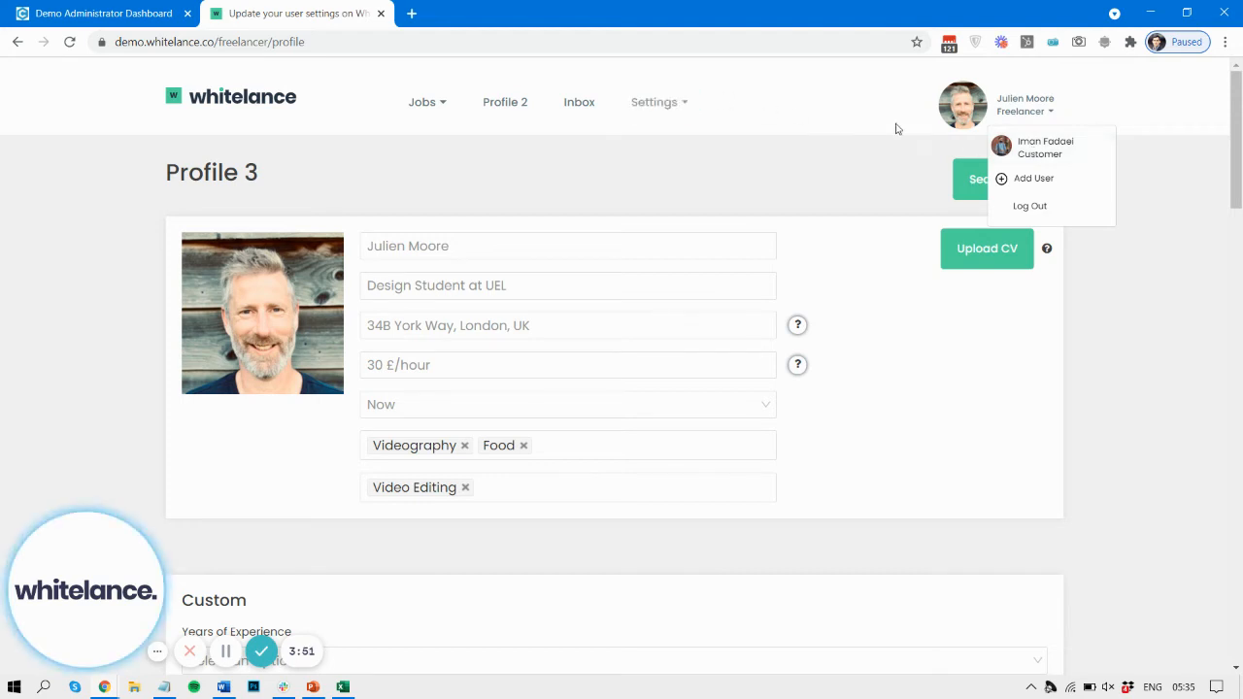
click(660, 102)
click(682, 147)
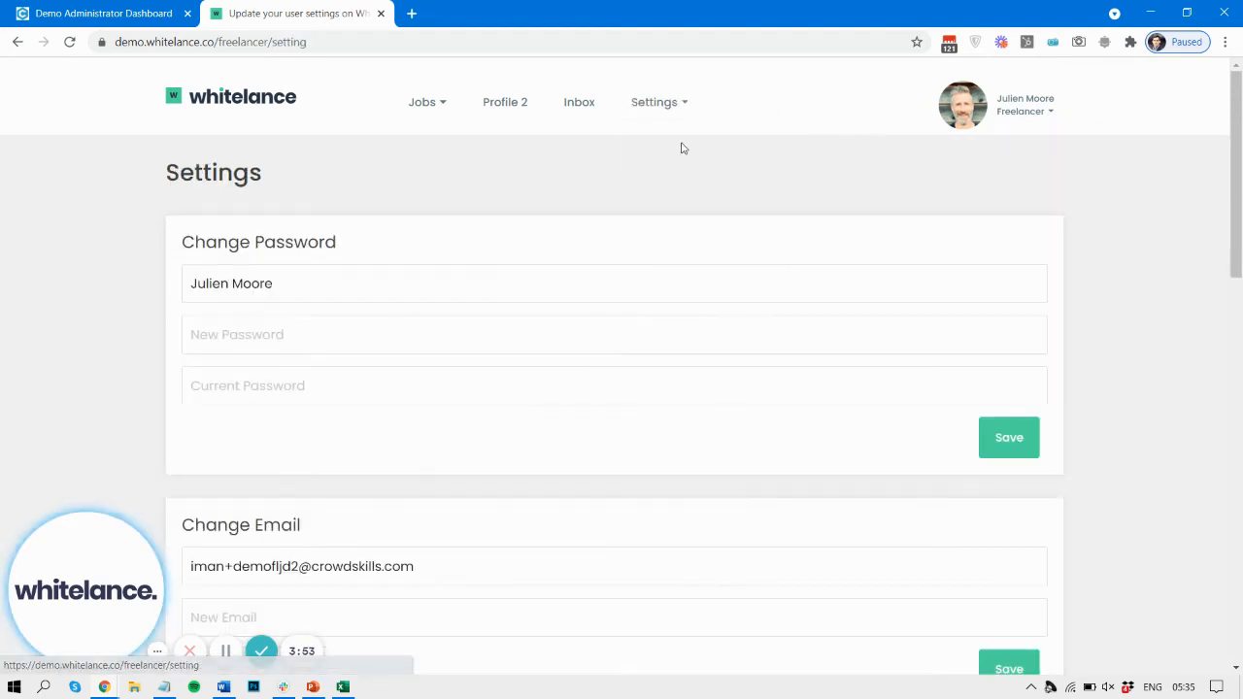
scroll(469, 222, down, 6)
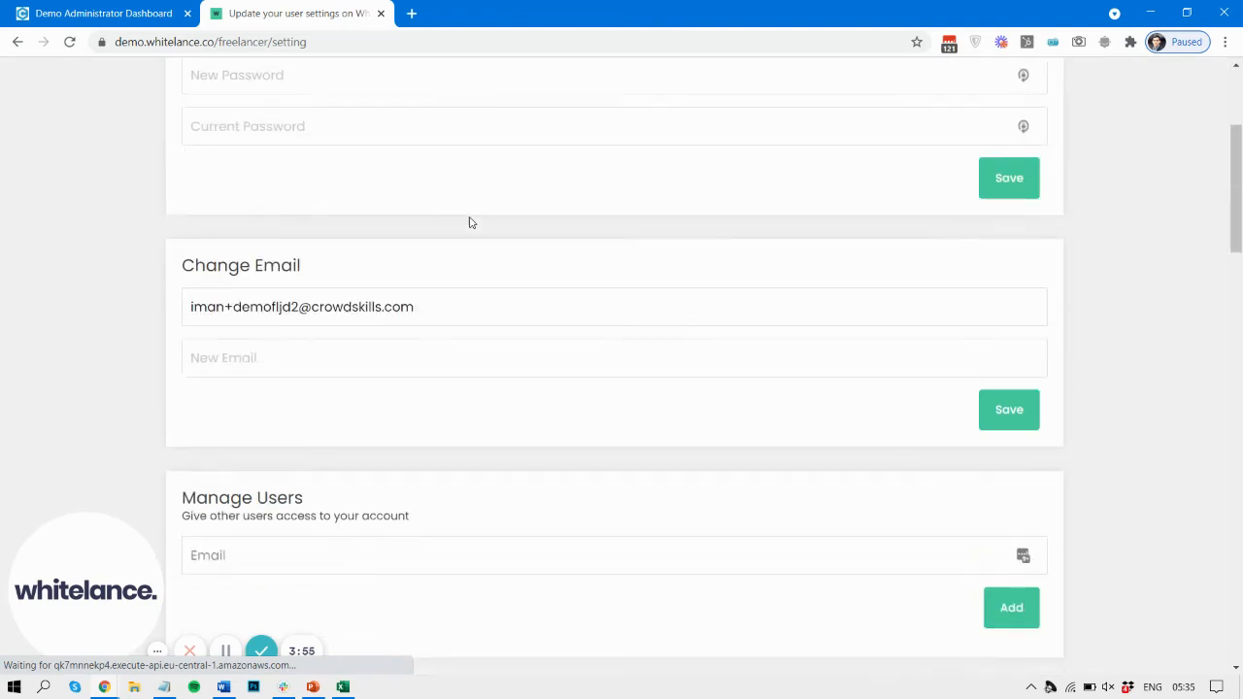
Step: Review the freelancer's Manage Users section, and switch to the linked customer account from the account dropdown
scroll(470, 223, down, 1)
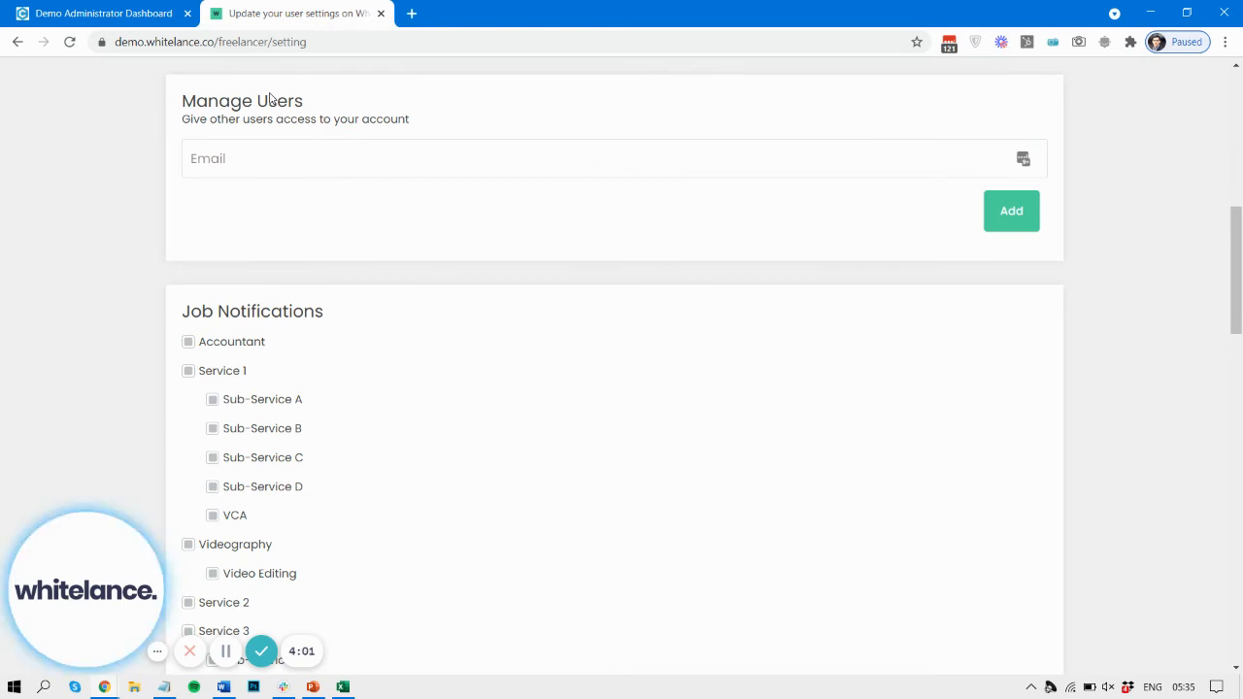
click(292, 157)
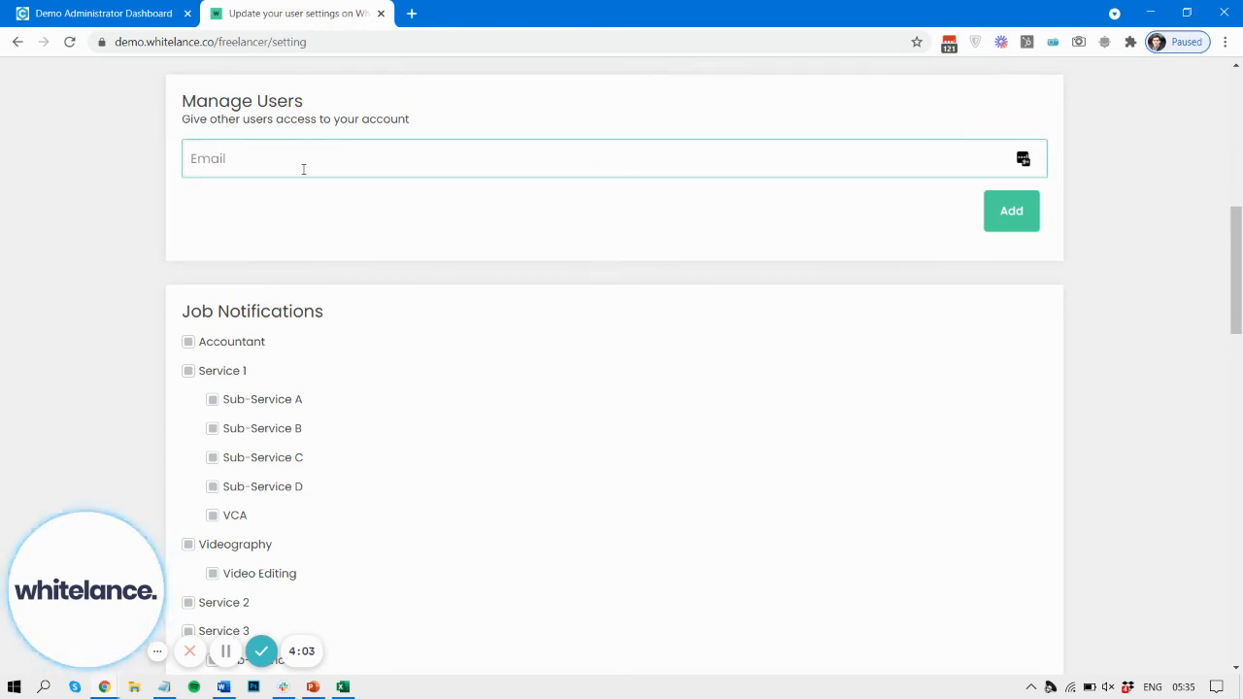
scroll(303, 169, up, 7)
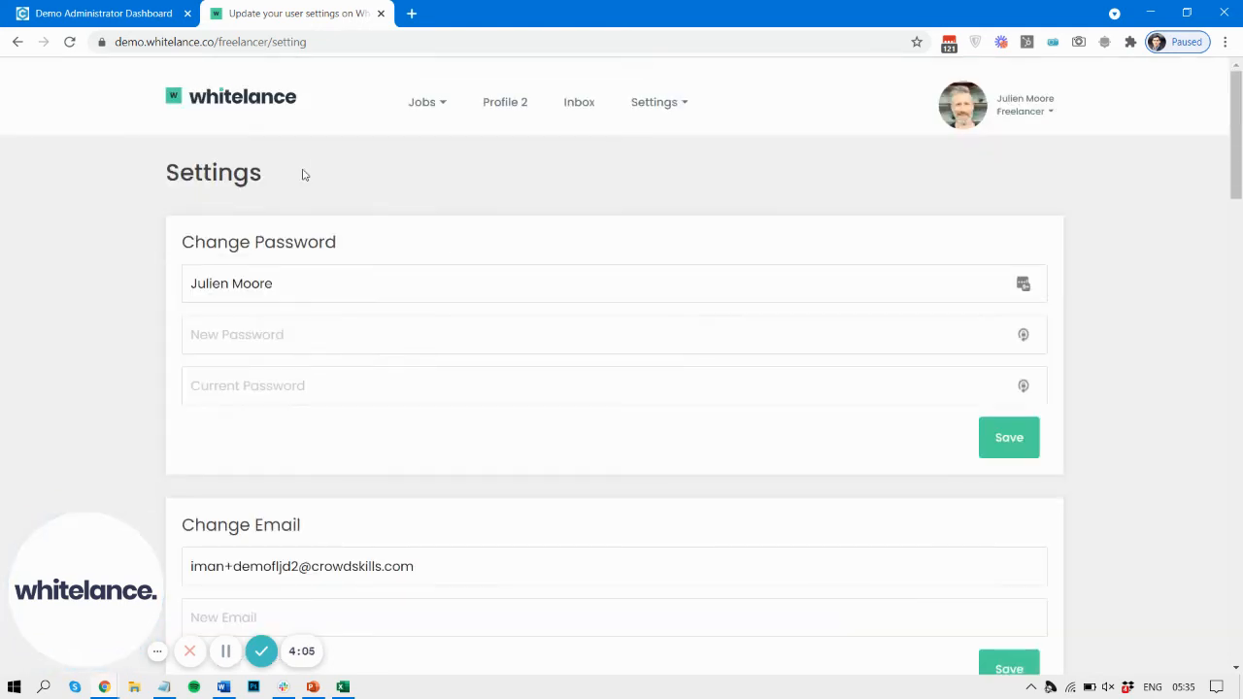
click(1030, 108)
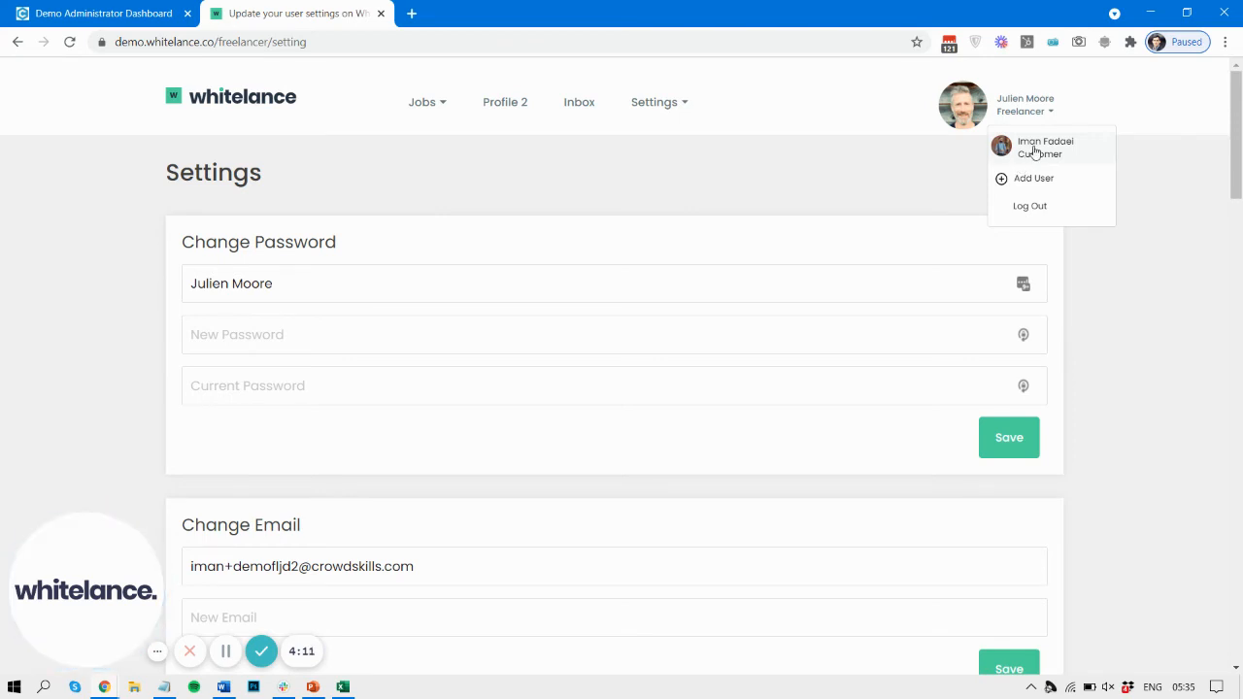
click(1033, 154)
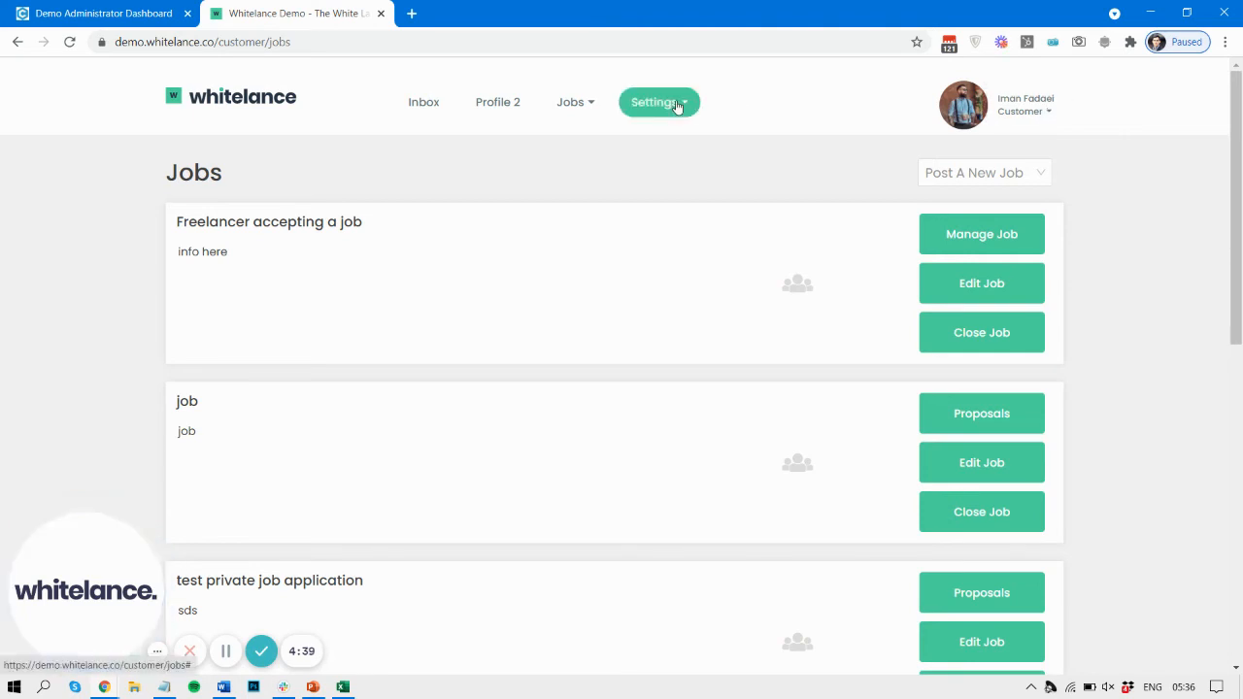
Step: Open the customer account's Manage Users section through Add User to check the listed freelancer
click(1013, 112)
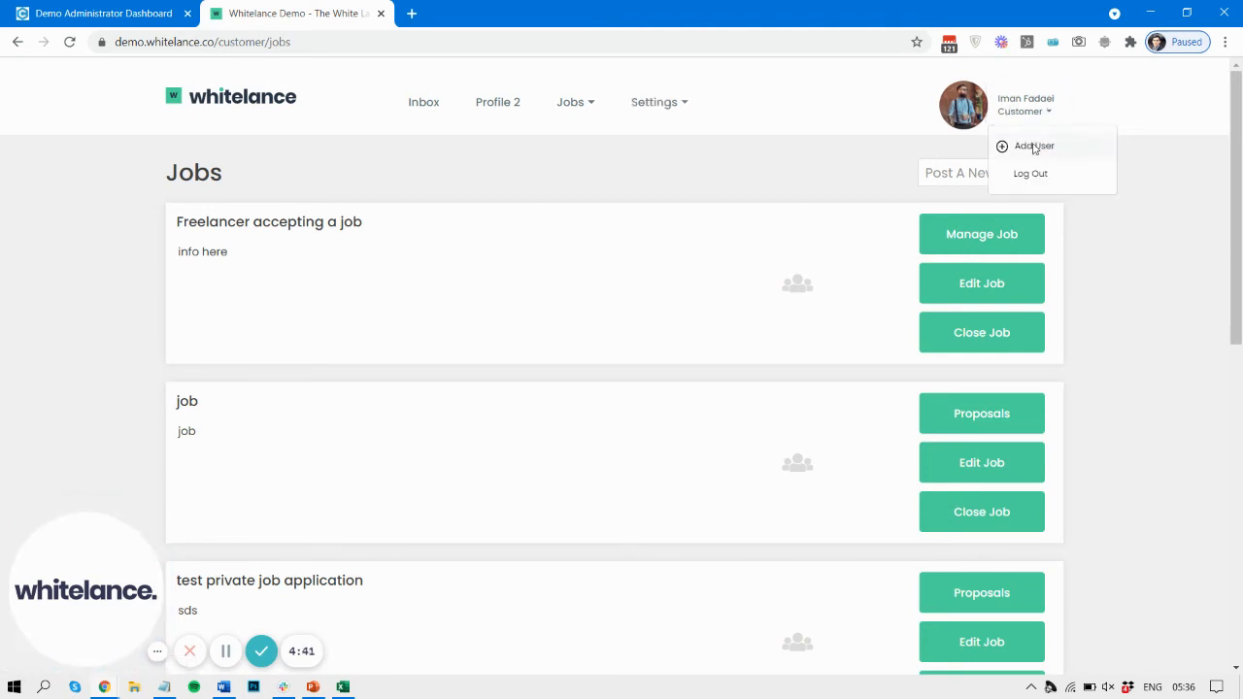
click(1034, 146)
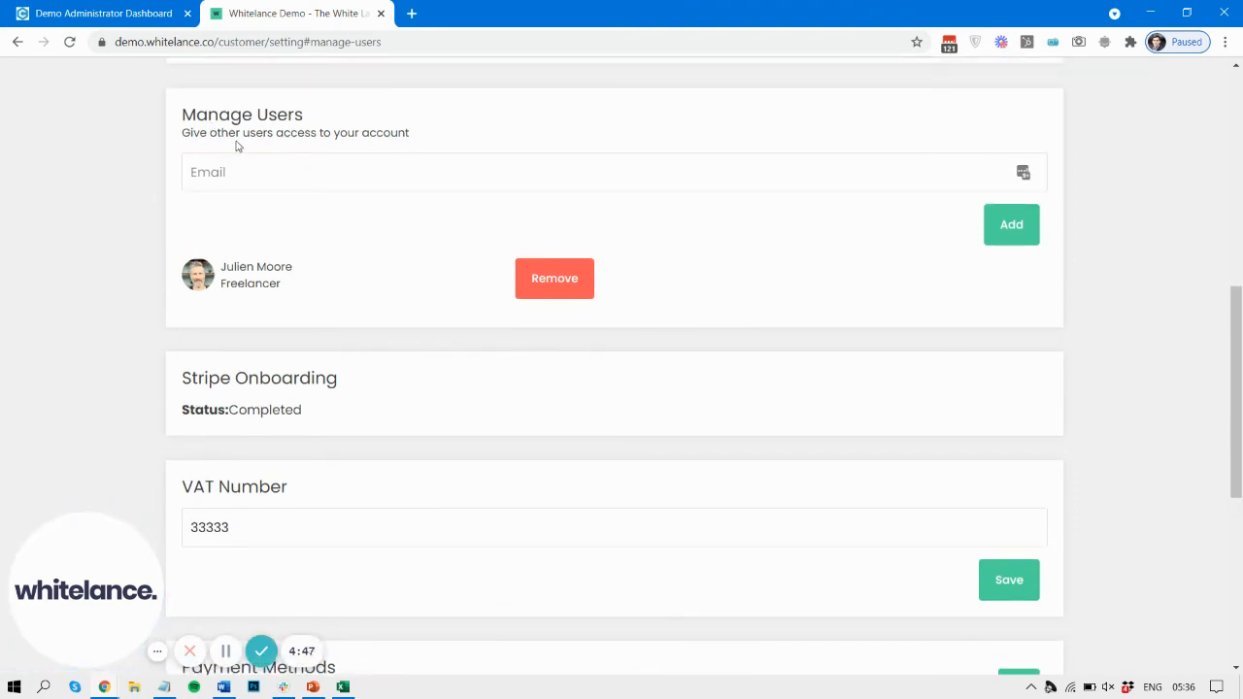
scroll(405, 230, up, 6)
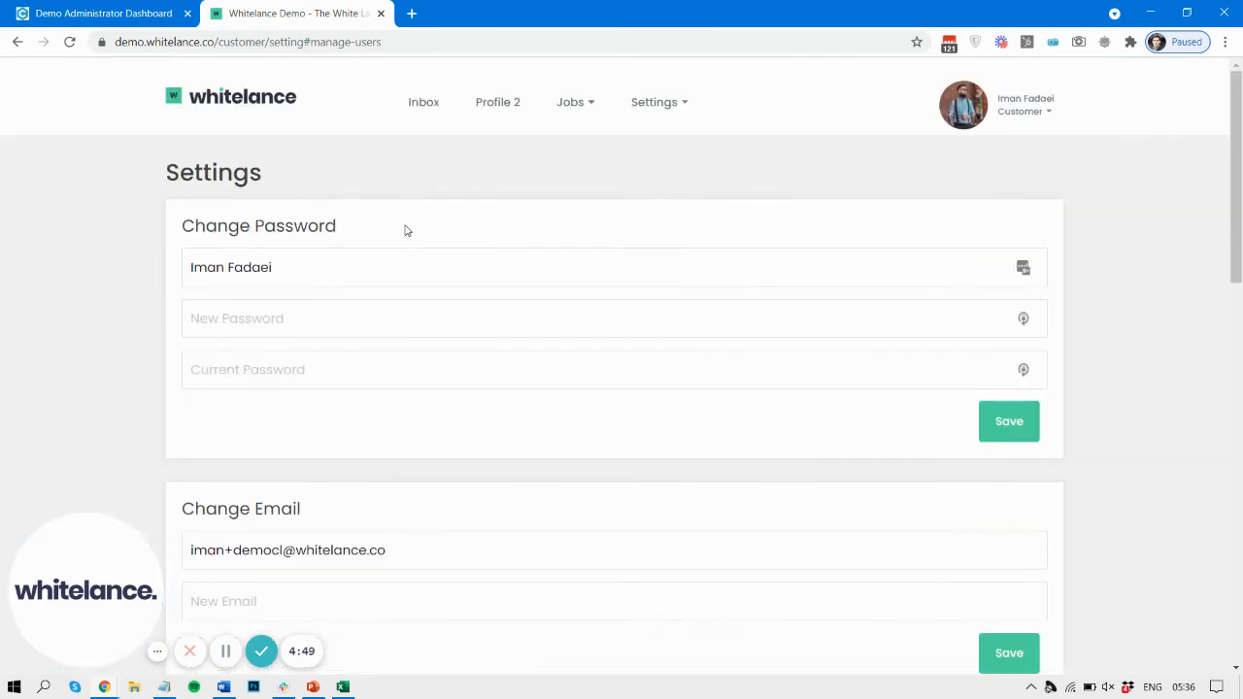
Step: Log out of the customer account and sign back in as the freelancer with the e-mail and password filled from the password manager
click(1022, 109)
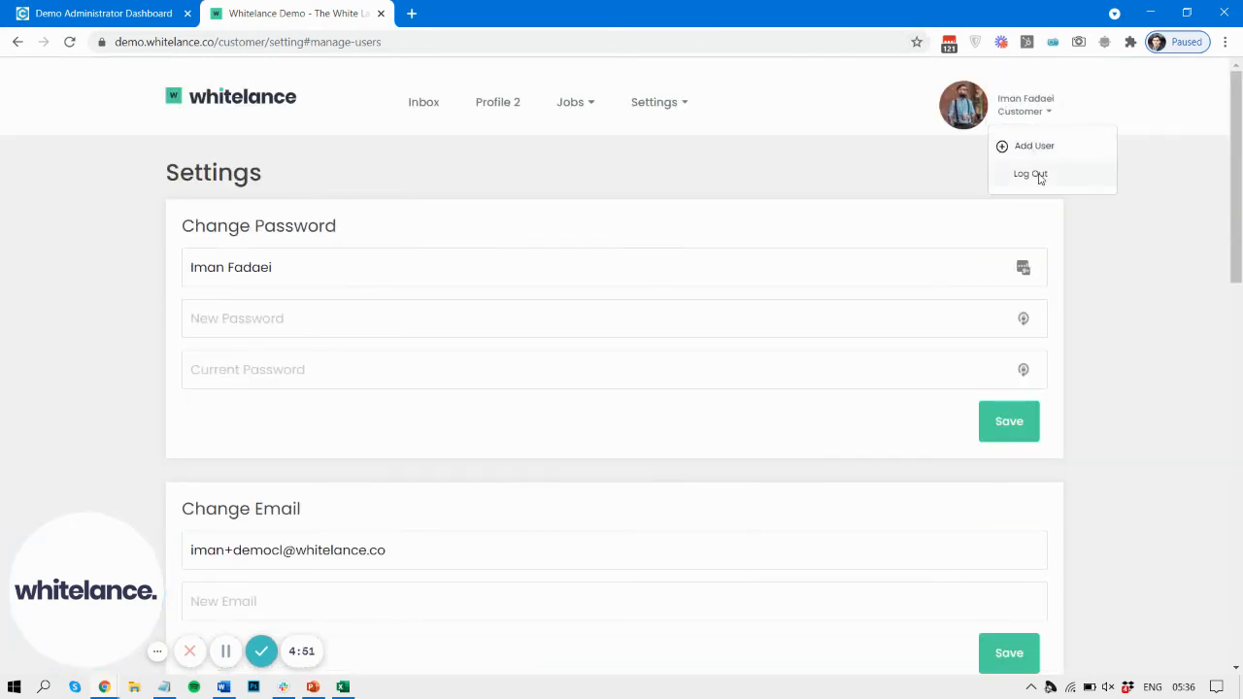
click(1037, 173)
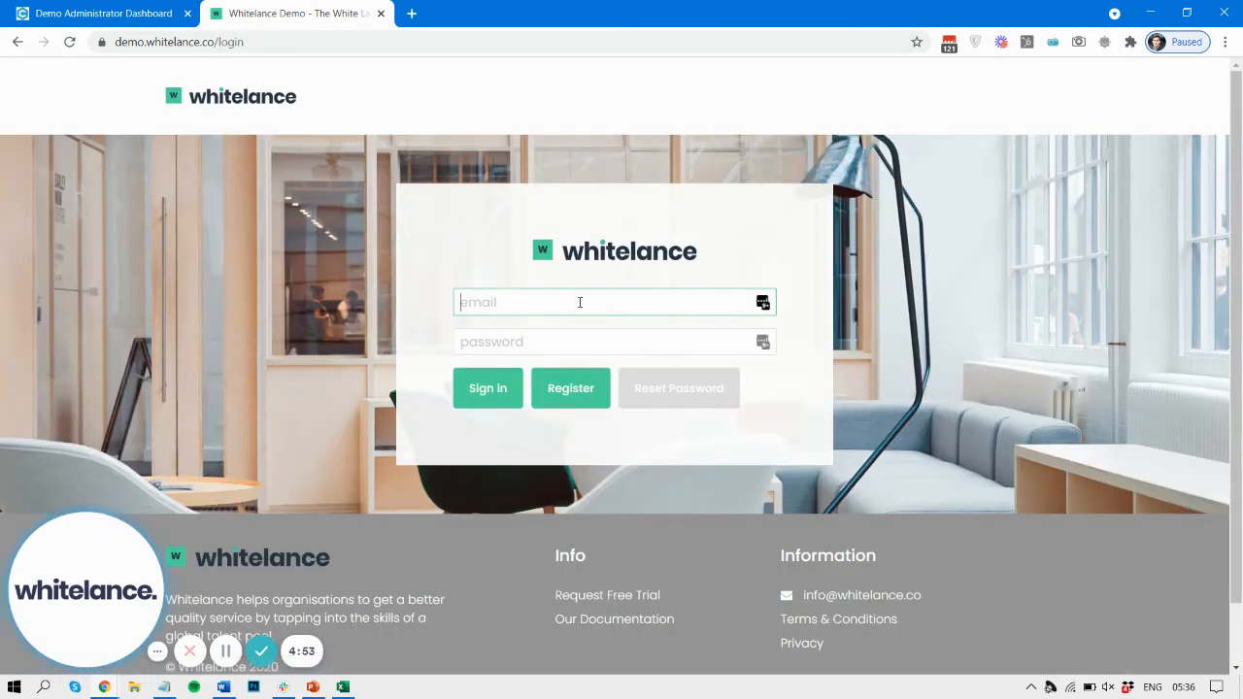
click(763, 303)
click(543, 348)
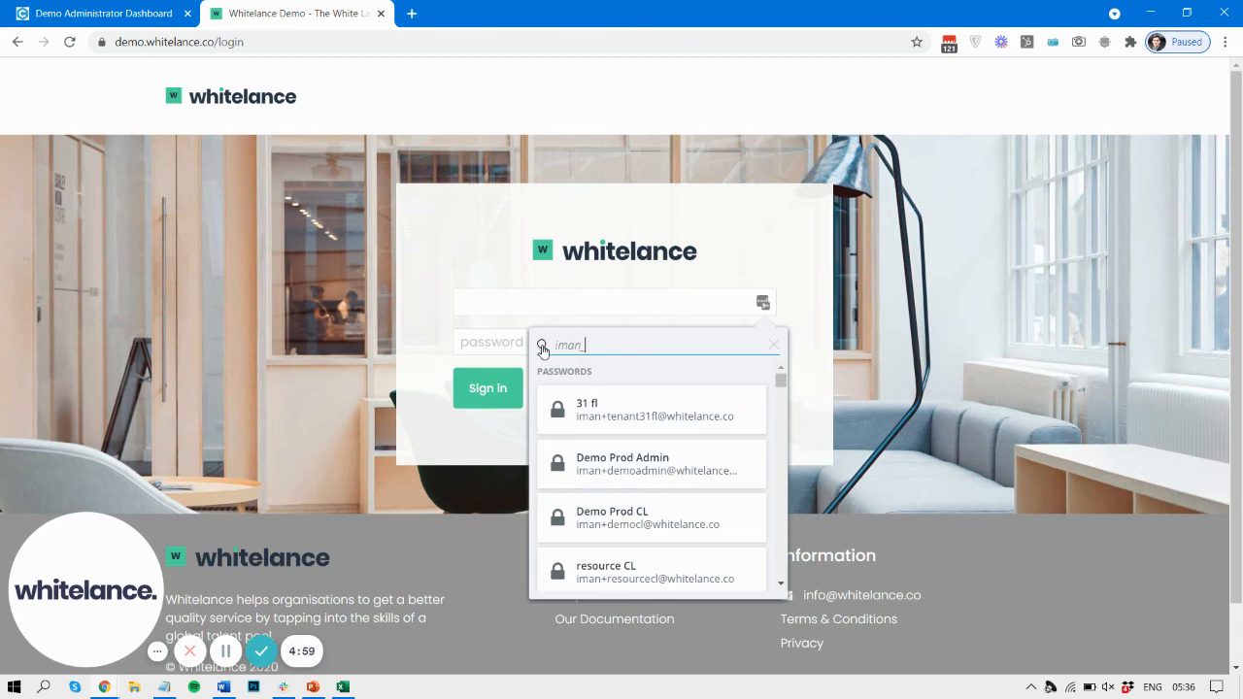
text(iman+demofl)
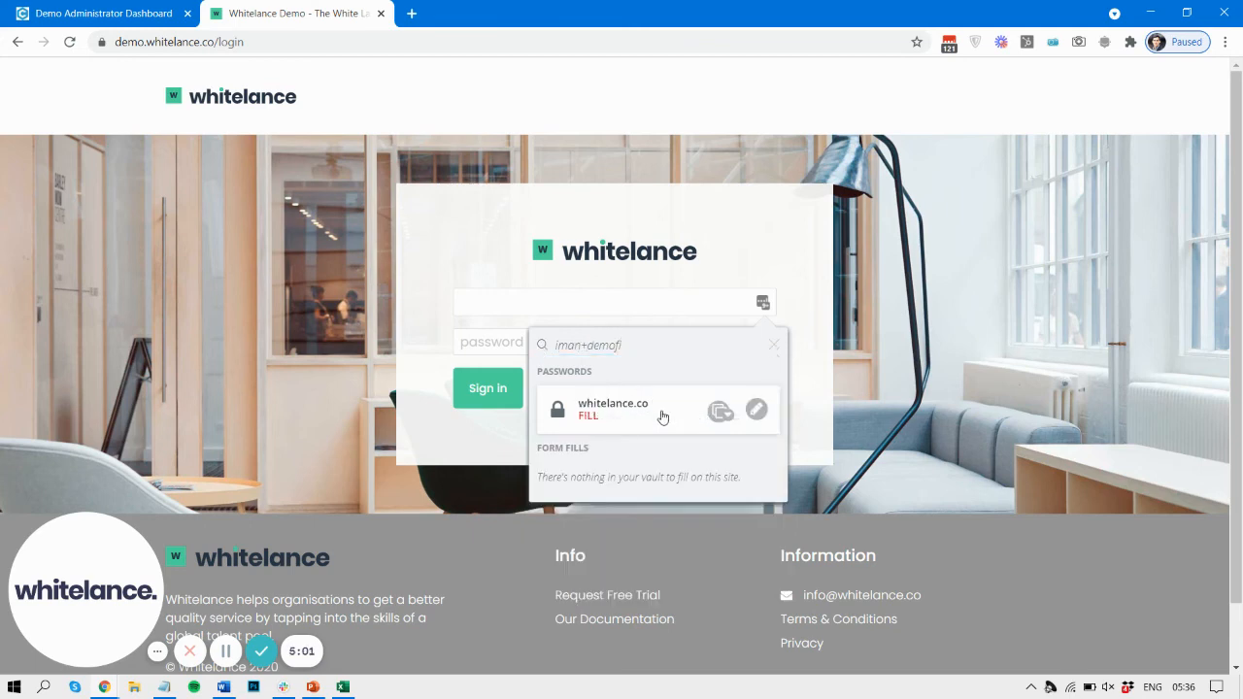
click(661, 416)
click(482, 394)
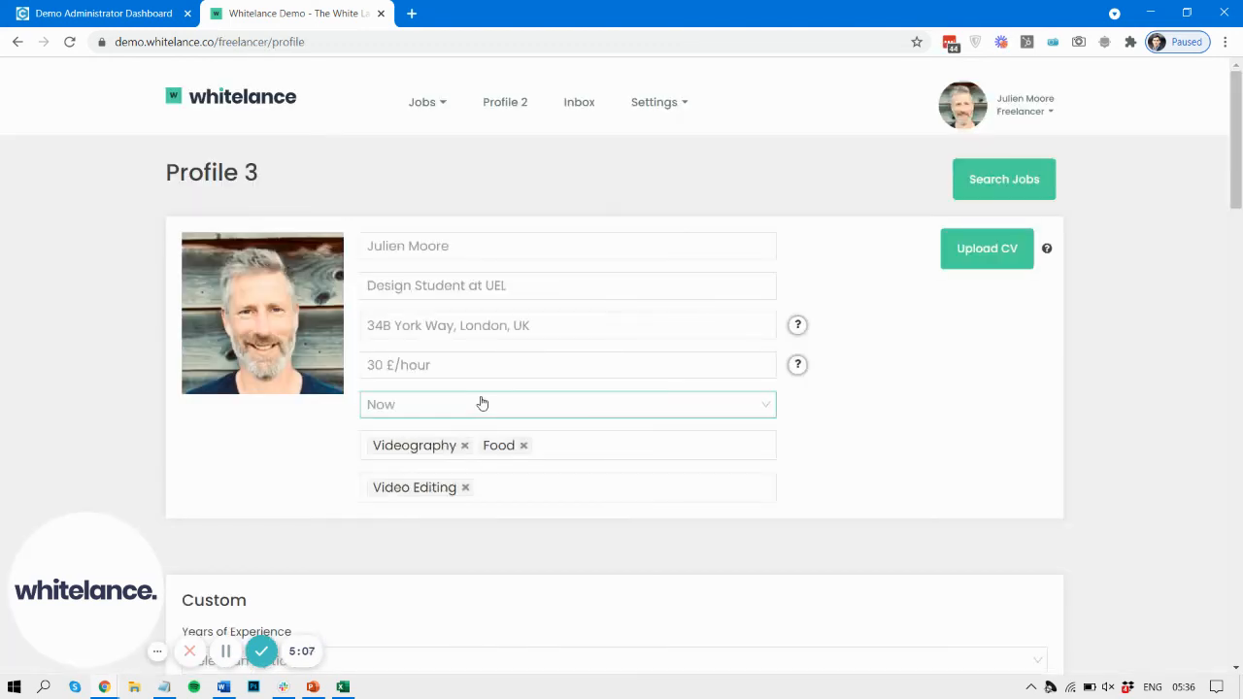
Step: Open the freelancer's settings and copy the username of the Demo Prod CL entry from the LastPass vault
click(656, 102)
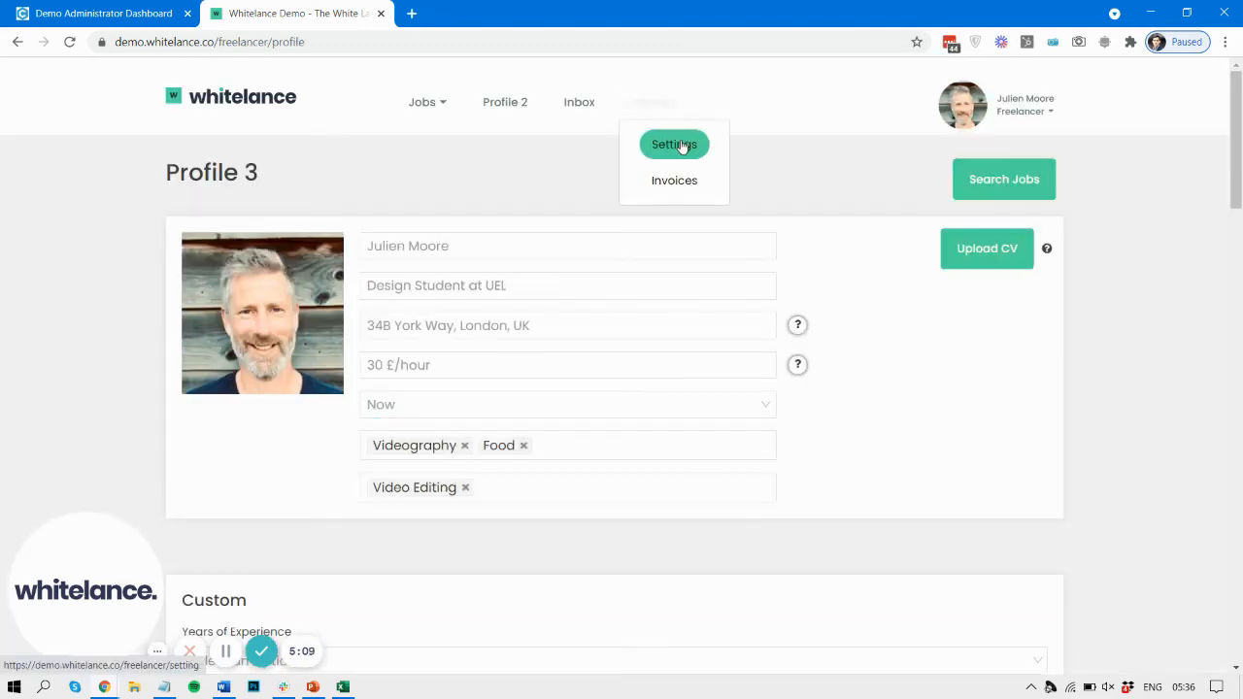
click(667, 143)
scroll(538, 477, down, 6)
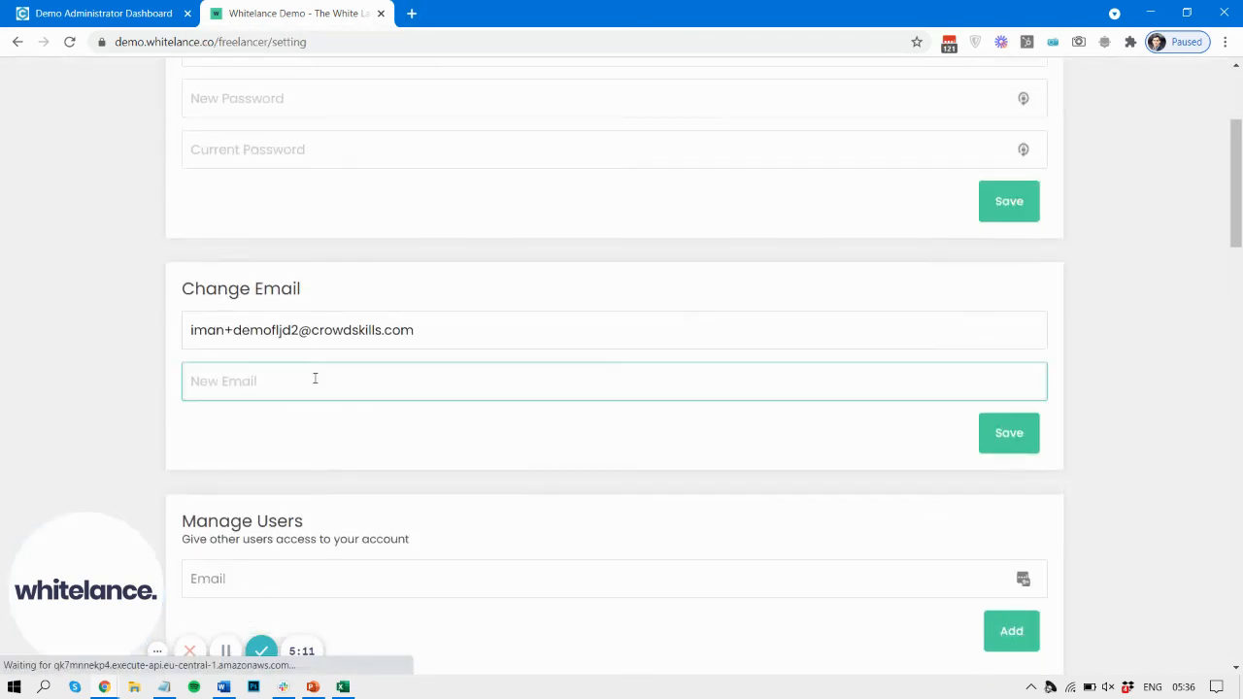
scroll(997, 111, up, 6)
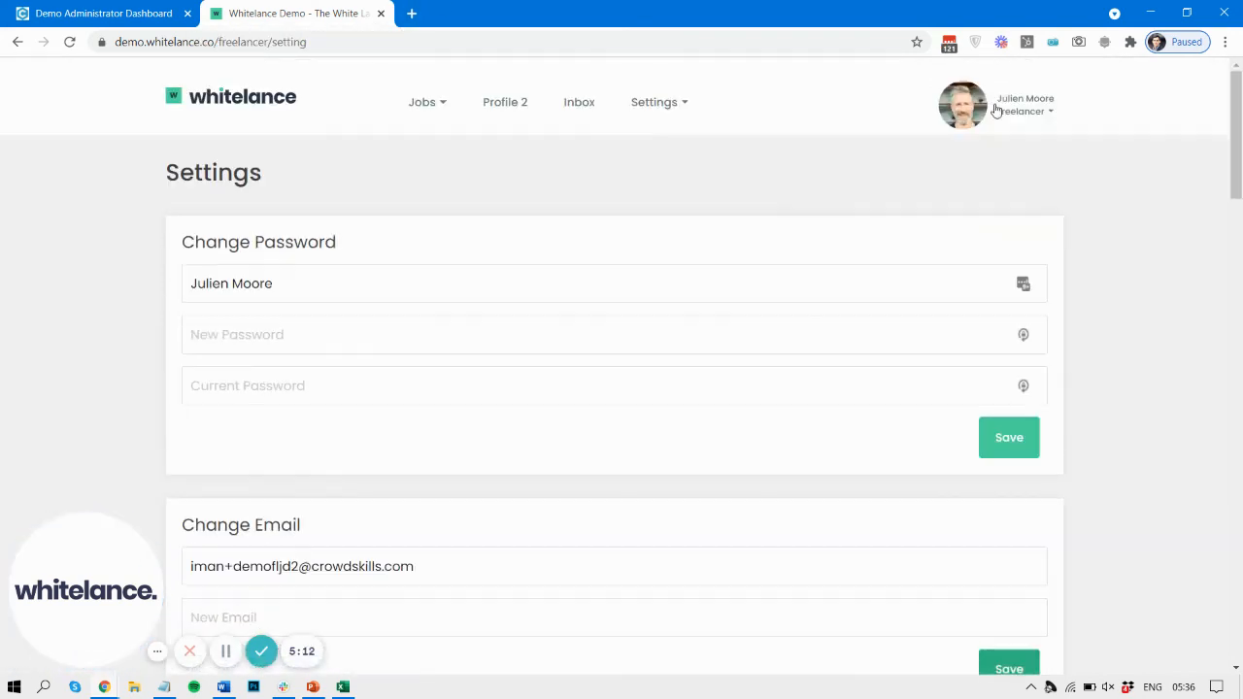
click(951, 46)
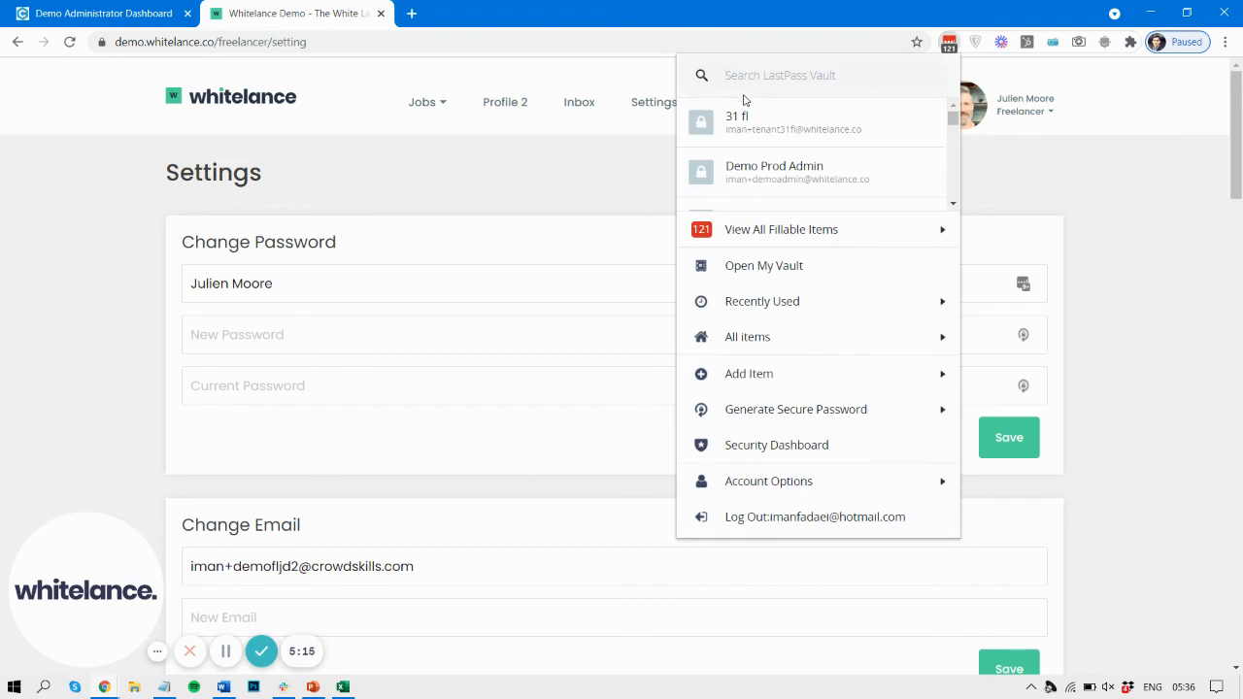
text(iman)
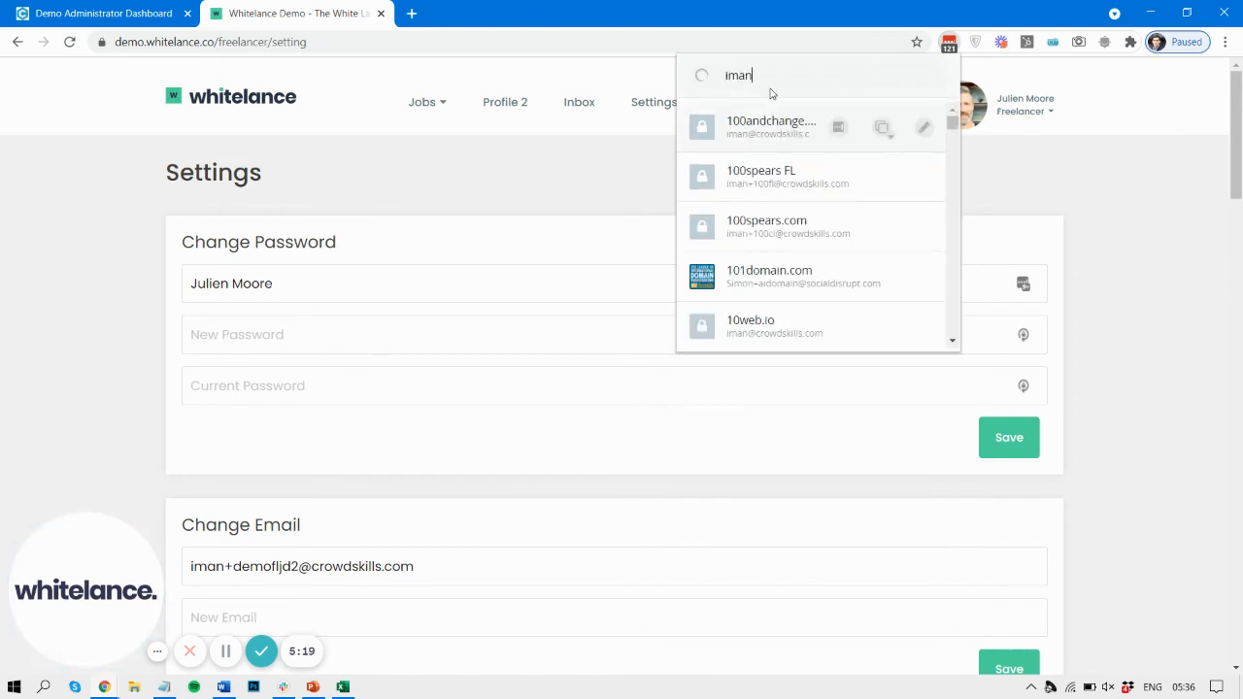
text(+demo)
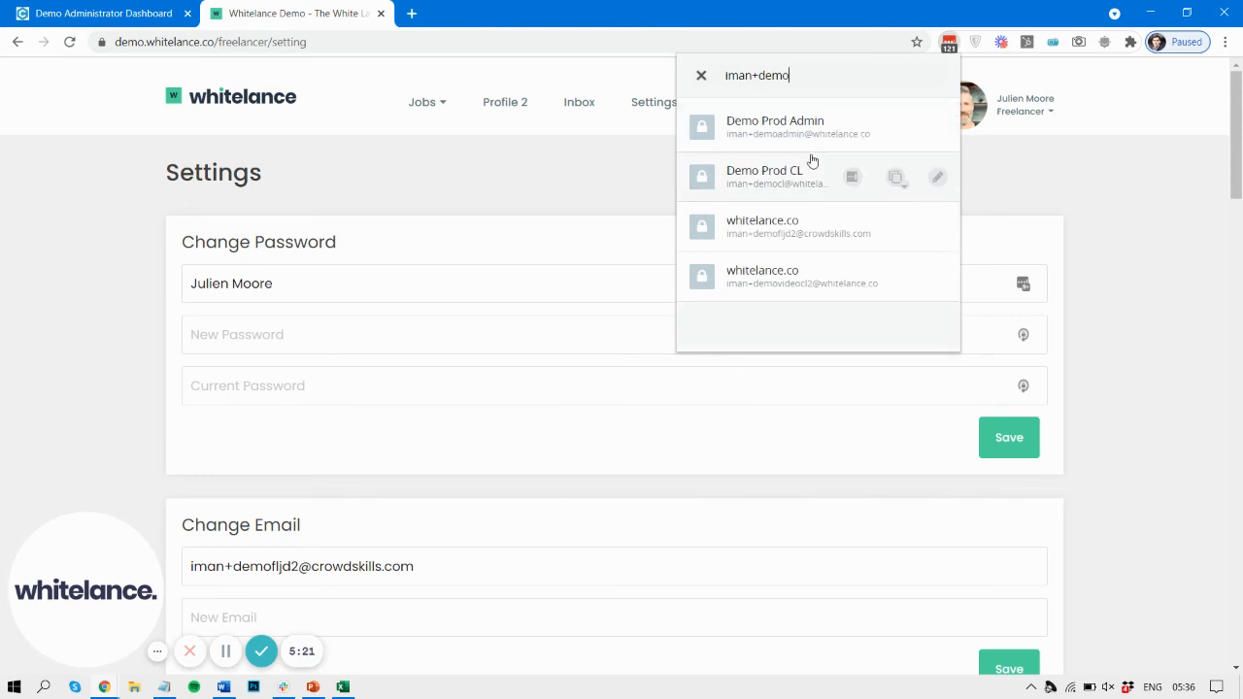
click(896, 178)
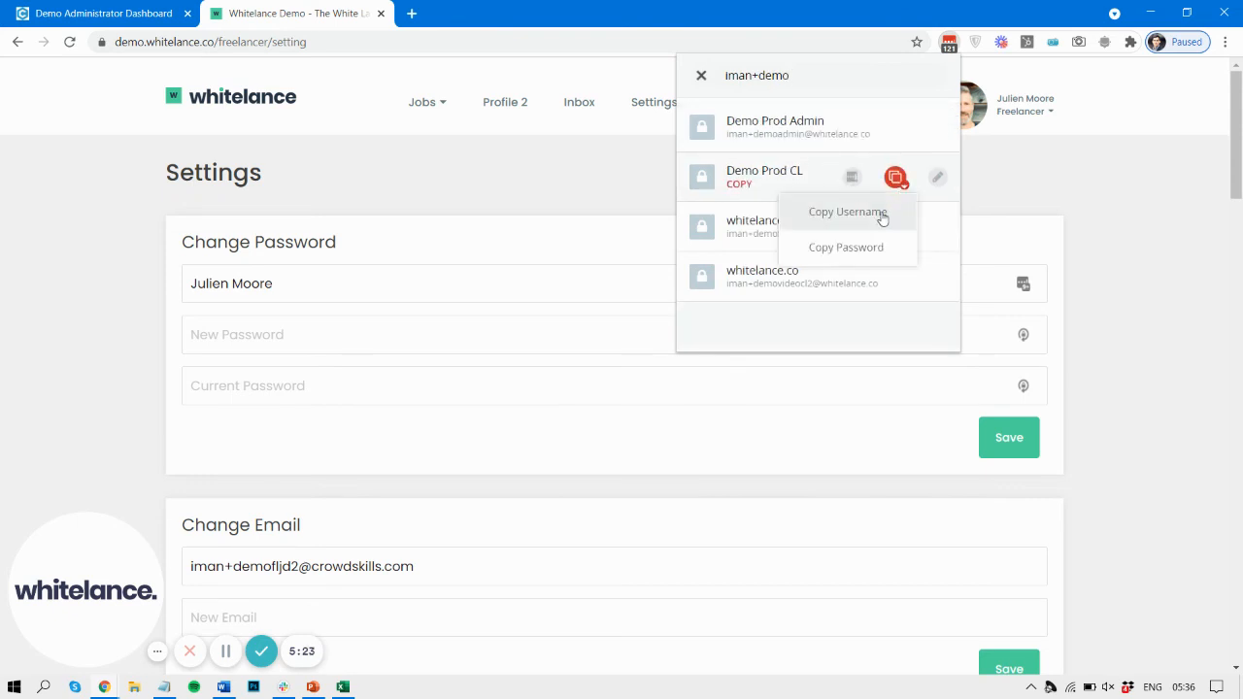
click(882, 216)
Step: Give the customer access to the freelancer account by adding the copied e-mail under Manage Users
scroll(411, 430, down, 4)
click(411, 418)
key(ctrl+v)
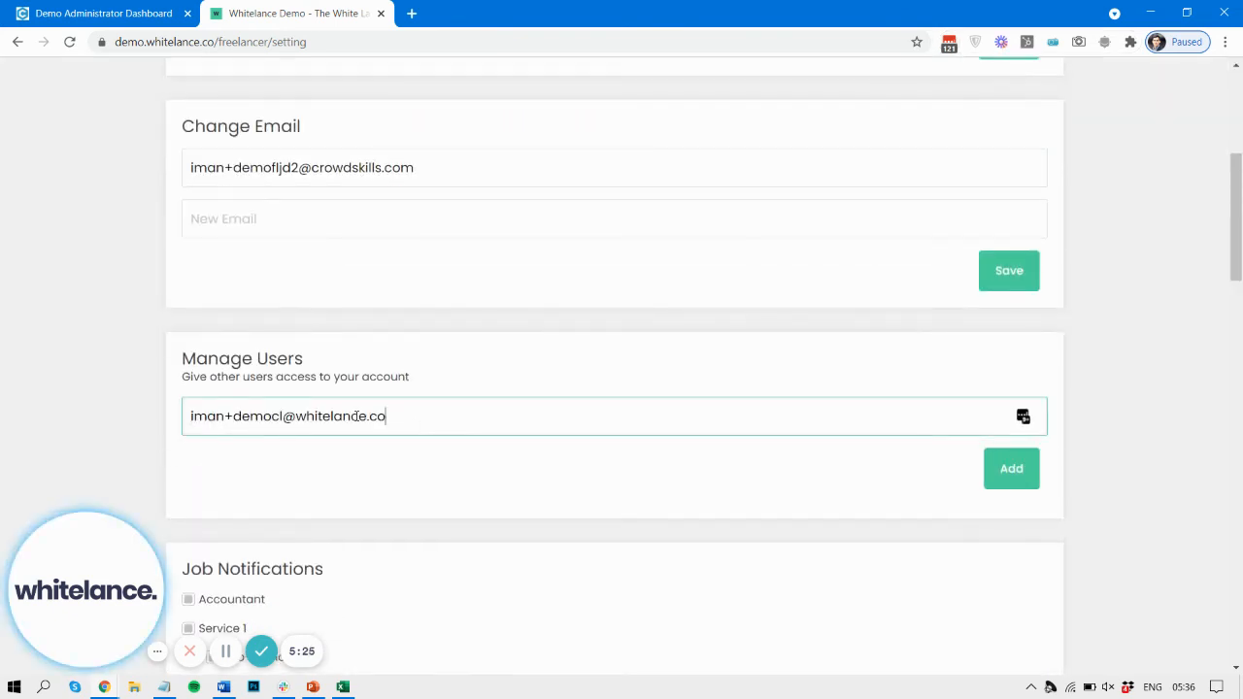
click(1012, 470)
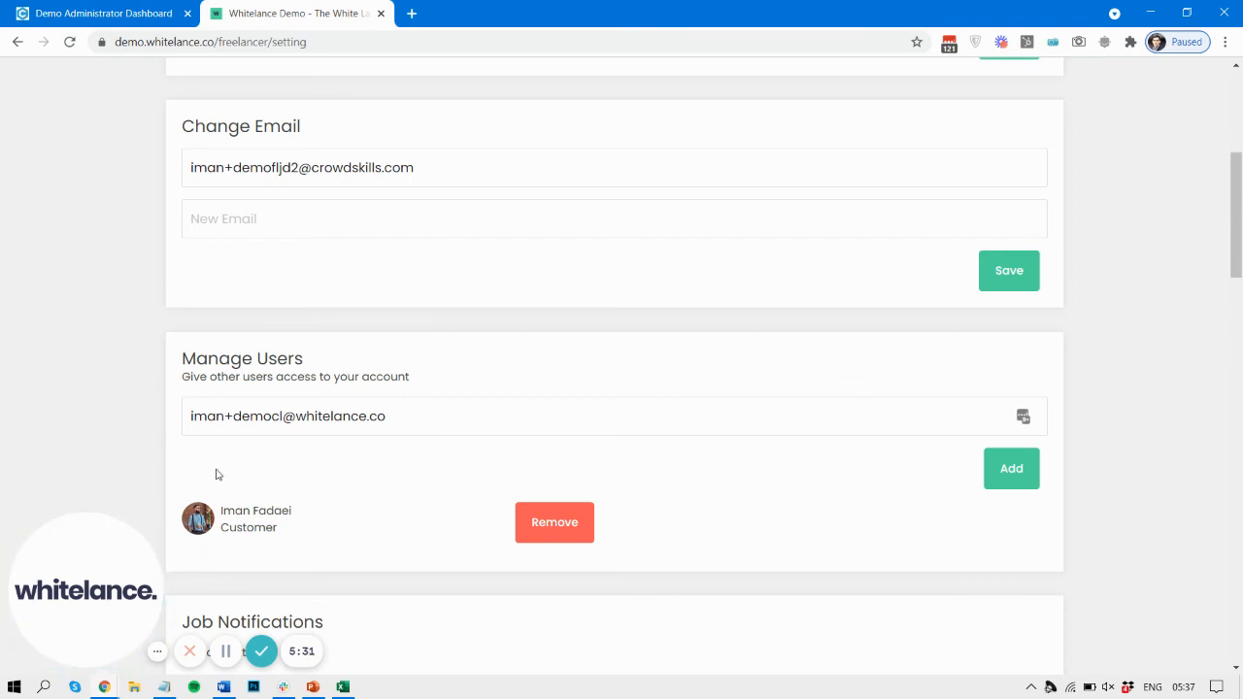
scroll(217, 474, down, 1)
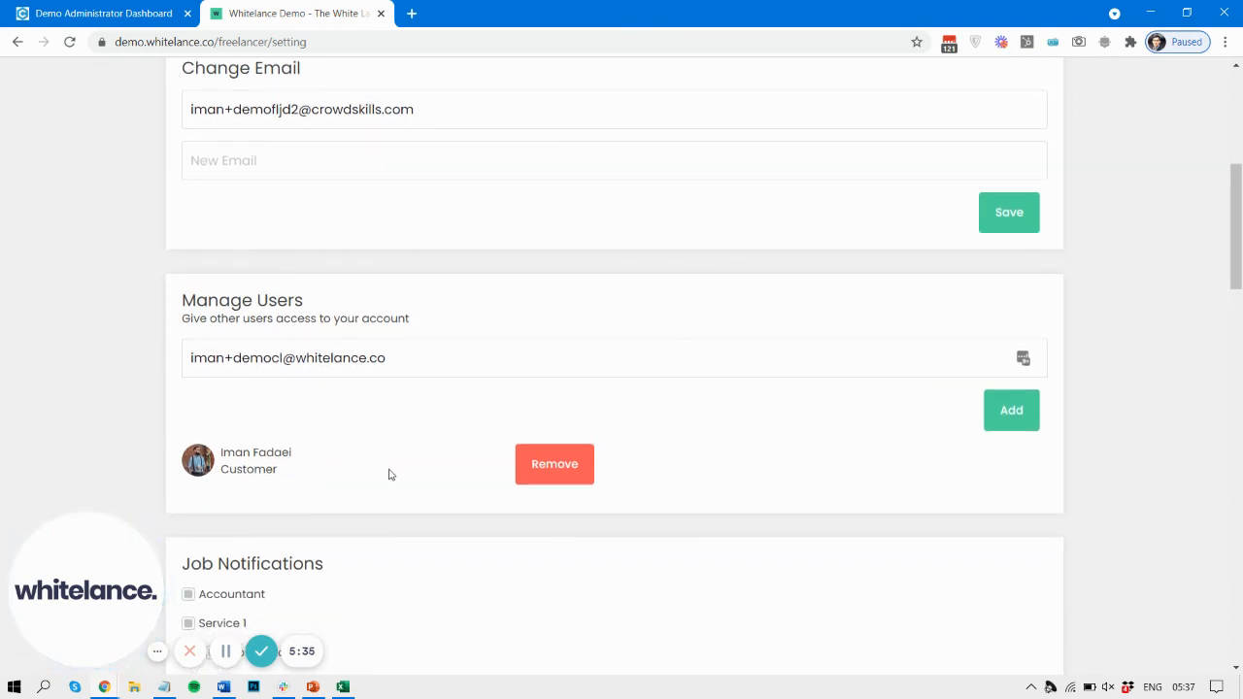
Step: Switch from the freelancer to the linked customer account and back to the freelancer through the account dropdown
scroll(431, 391, up, 5)
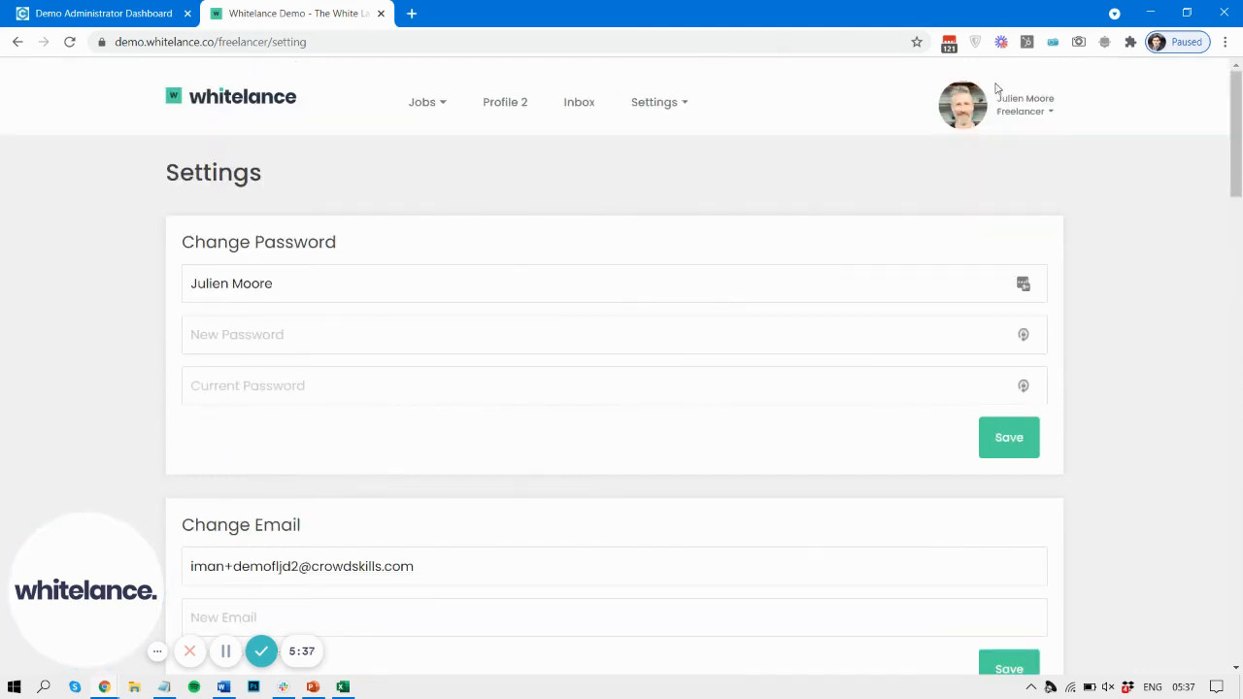
click(1034, 111)
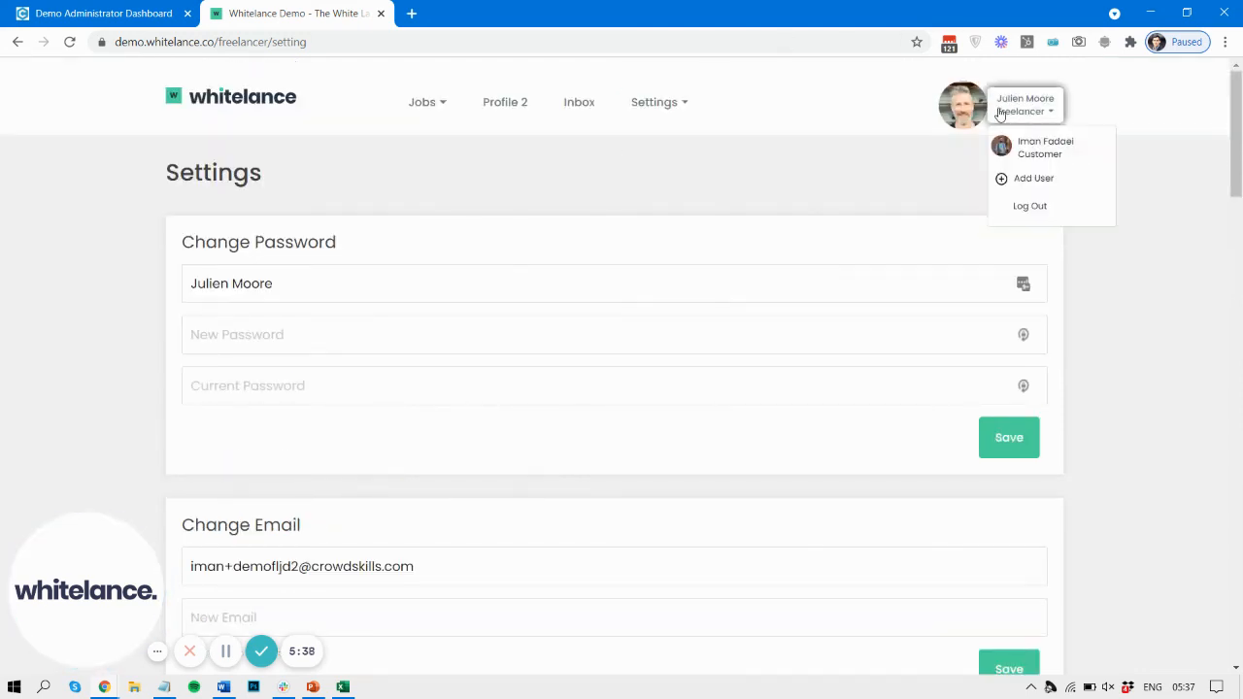
click(1043, 150)
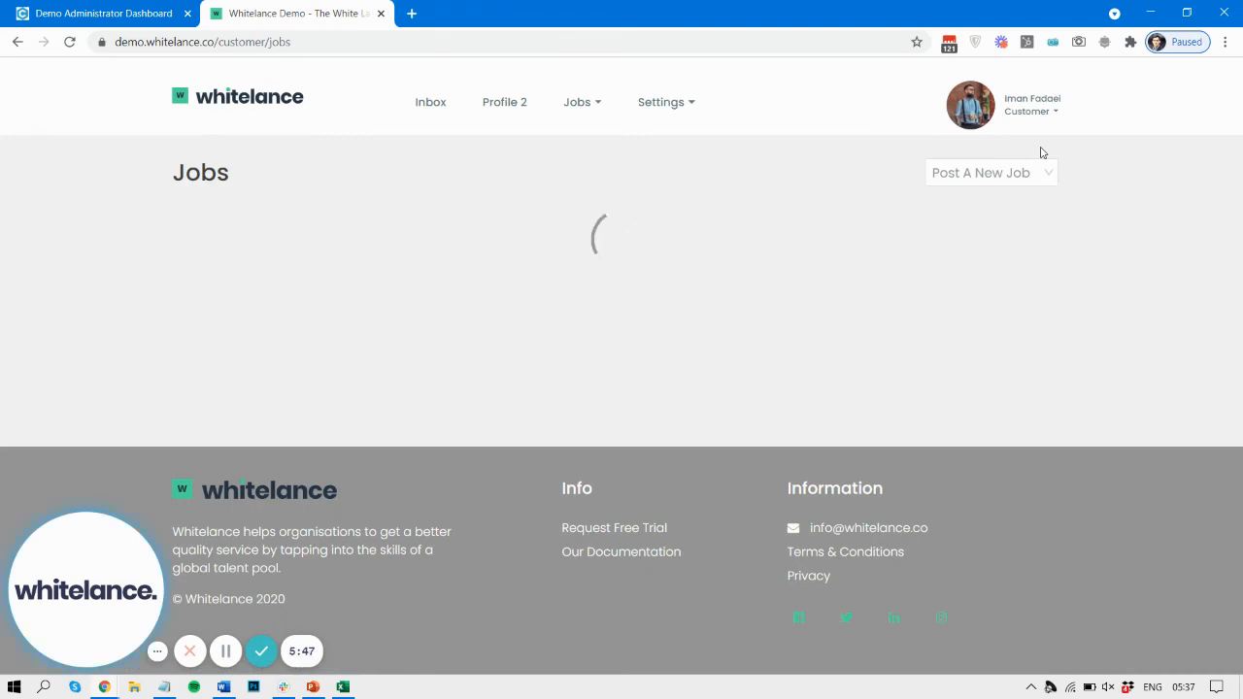
click(1043, 106)
click(1079, 147)
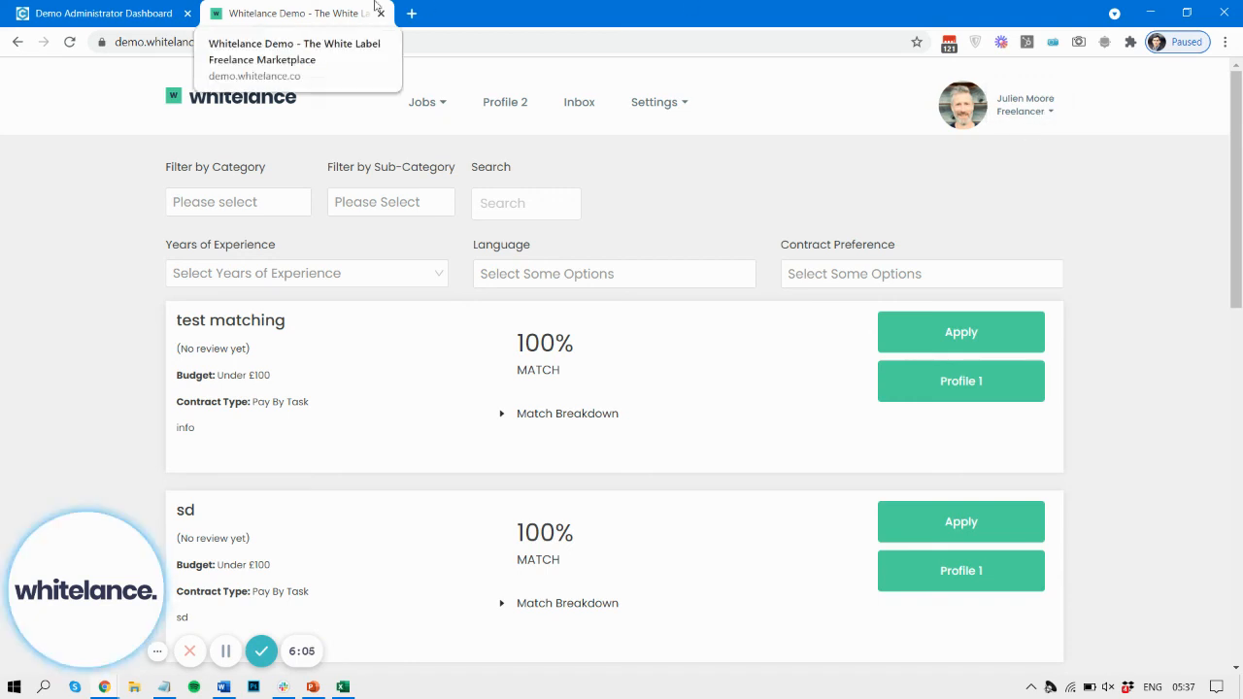
Step: Switch to the Demo Administrator Dashboard and search its settings page for "acce"
click(55, 8)
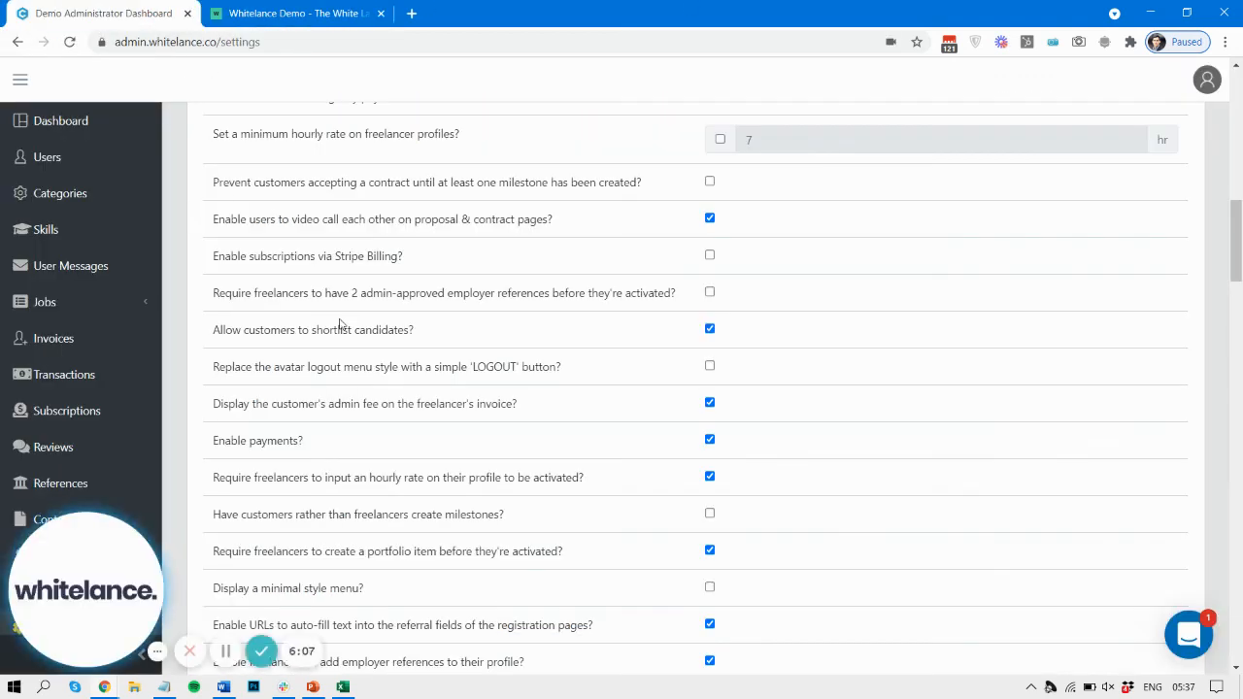
key(ctrl+f)
text(acce)
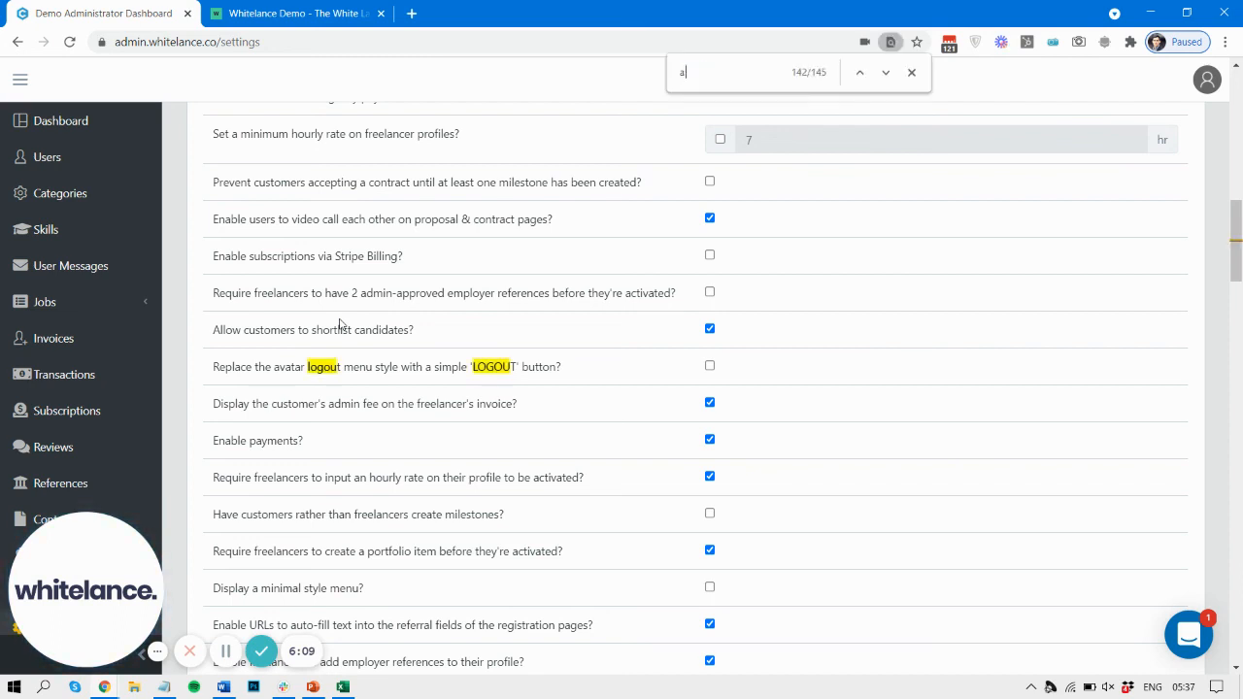